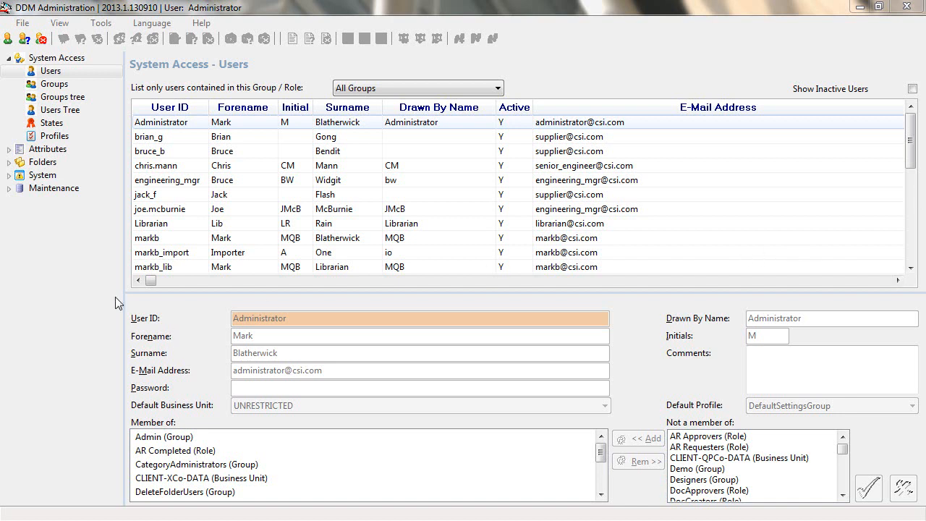
- Start a new document attribute named EMAILTO with the label "email To"
{"action": "left_click", "coordinate": [9, 149]}
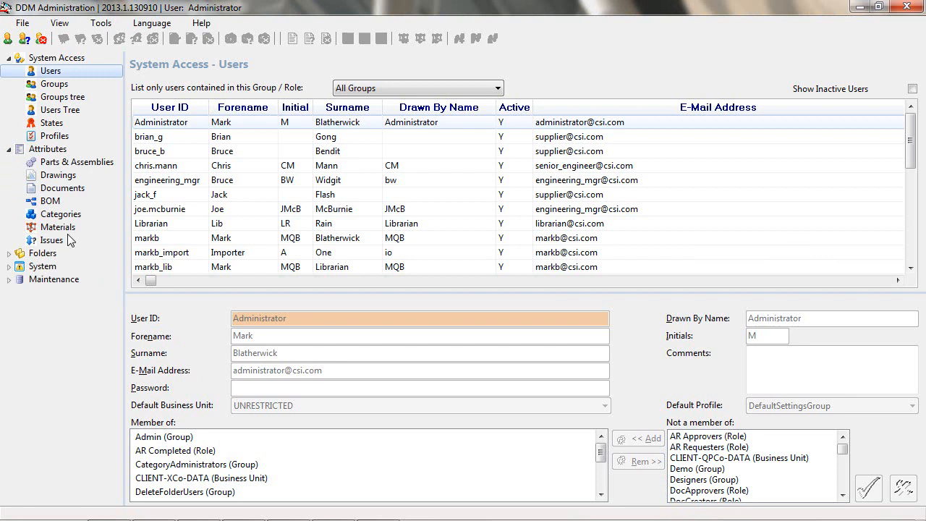
{"action": "left_click", "coordinate": [58, 188]}
{"action": "right_click", "coordinate": [708, 132]}
{"action": "left_click", "coordinate": [727, 138]}
{"action": "left_click", "coordinate": [298, 316]}
{"action": "type", "text": "EMAILTO"}
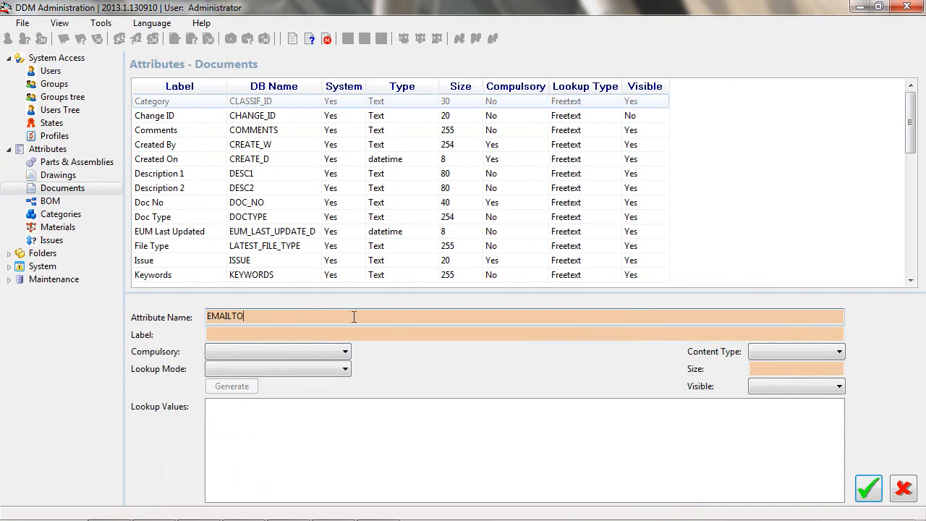
{"action": "left_click", "coordinate": [311, 334]}
{"action": "type", "text": "email To"}
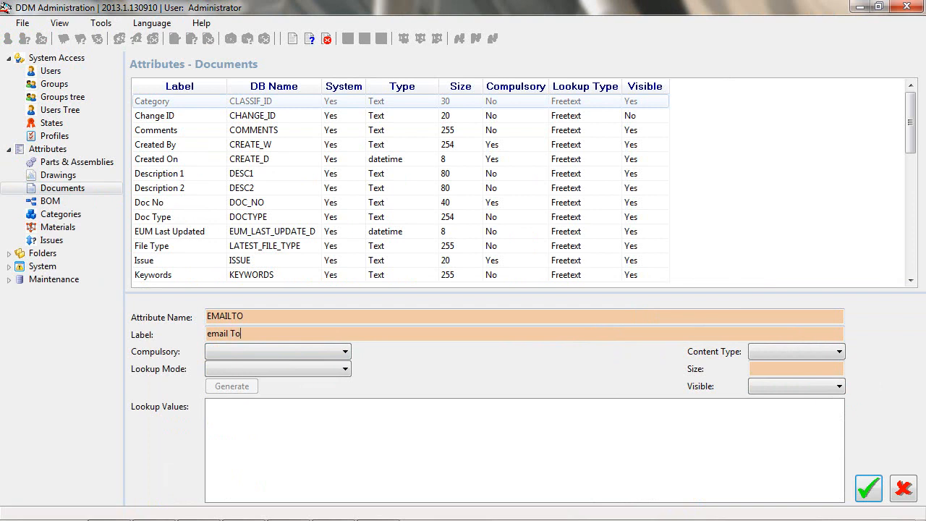
- Make the EMAILTO attribute compulsory, Freetext, content type Text, size 160 and visible, and save it
{"action": "left_click", "coordinate": [298, 351]}
{"action": "left_click", "coordinate": [293, 369]}
{"action": "left_click", "coordinate": [294, 370]}
{"action": "left_click", "coordinate": [296, 384]}
{"action": "left_click", "coordinate": [797, 351]}
{"action": "left_click", "coordinate": [792, 366]}
{"action": "left_click", "coordinate": [774, 367]}
{"action": "type", "text": "160"}
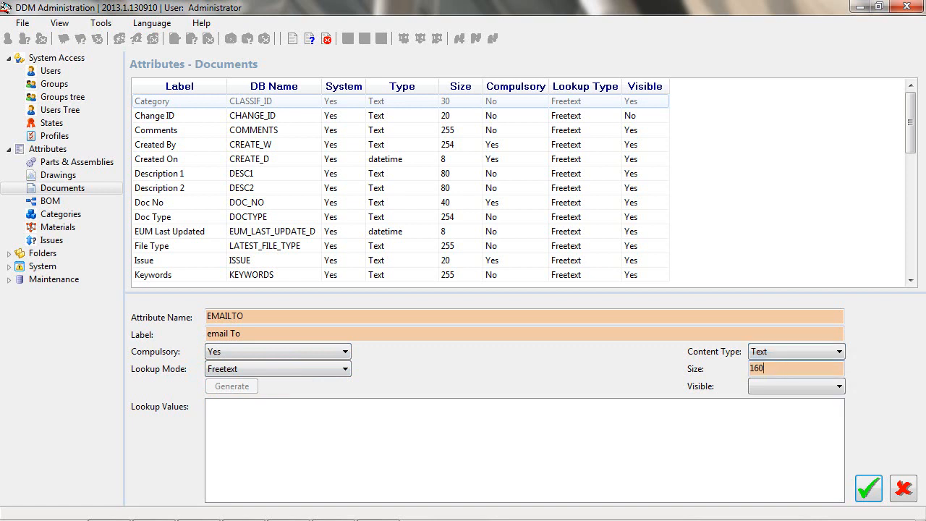
{"action": "left_click", "coordinate": [787, 386]}
{"action": "left_click", "coordinate": [777, 400]}
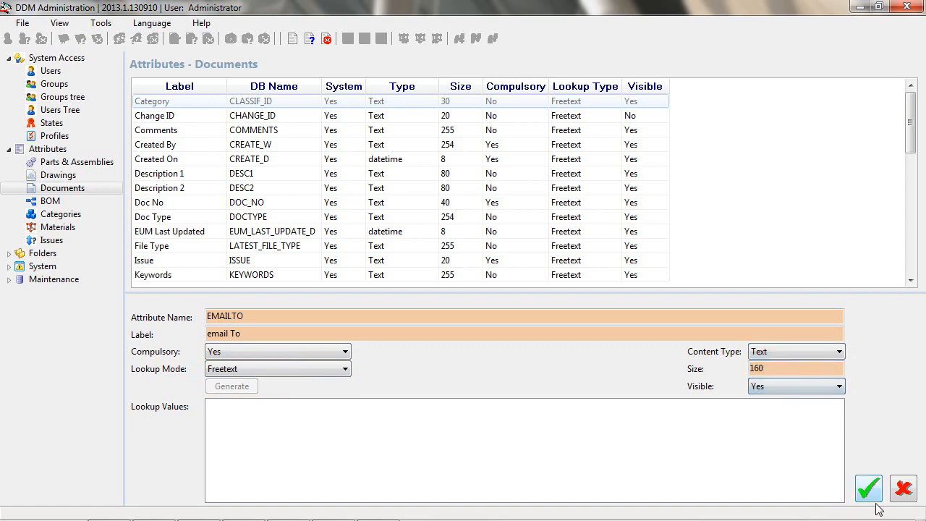
{"action": "left_click", "coordinate": [868, 492]}
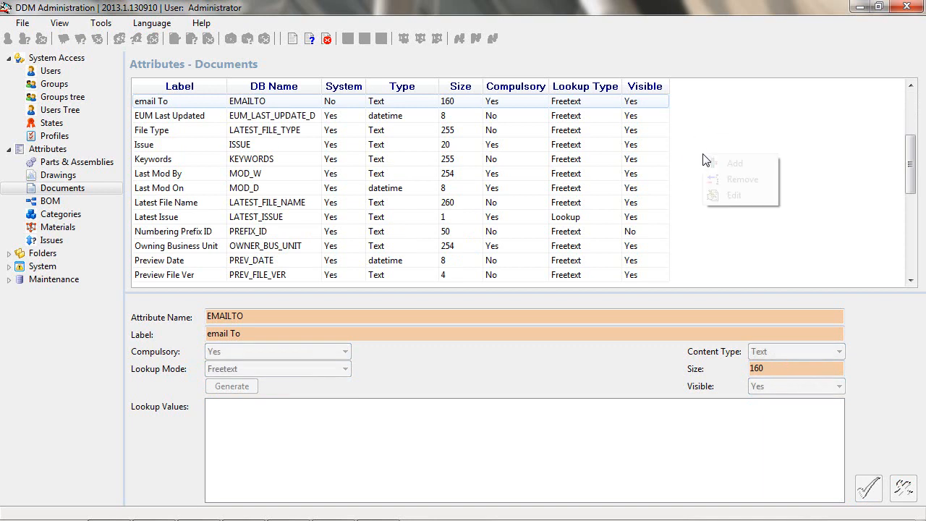
- Start another document attribute named EMAILFROM with the label "email From"
{"action": "right_click", "coordinate": [705, 158]}
{"action": "left_click", "coordinate": [735, 164]}
{"action": "left_click", "coordinate": [434, 316]}
{"action": "type", "text": "EMAILFROM"}
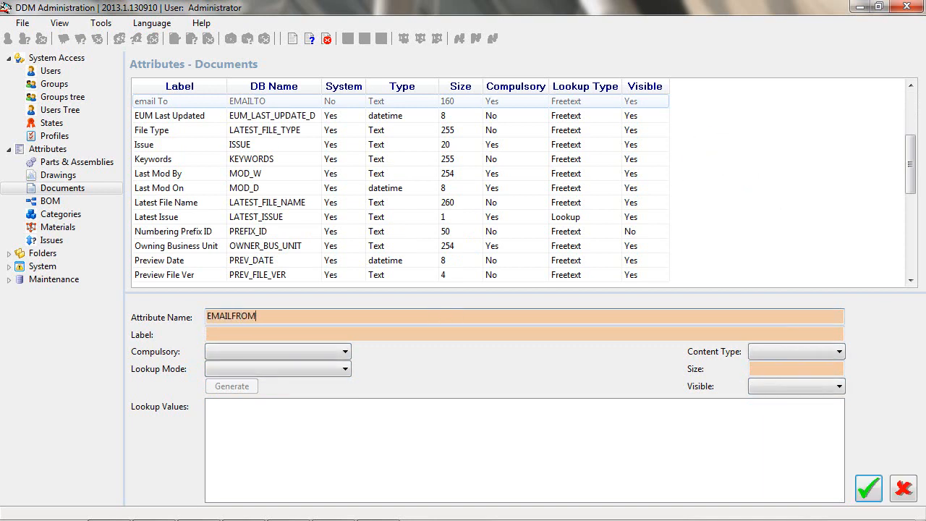
{"action": "left_click", "coordinate": [374, 328]}
{"action": "type", "text": "em"}
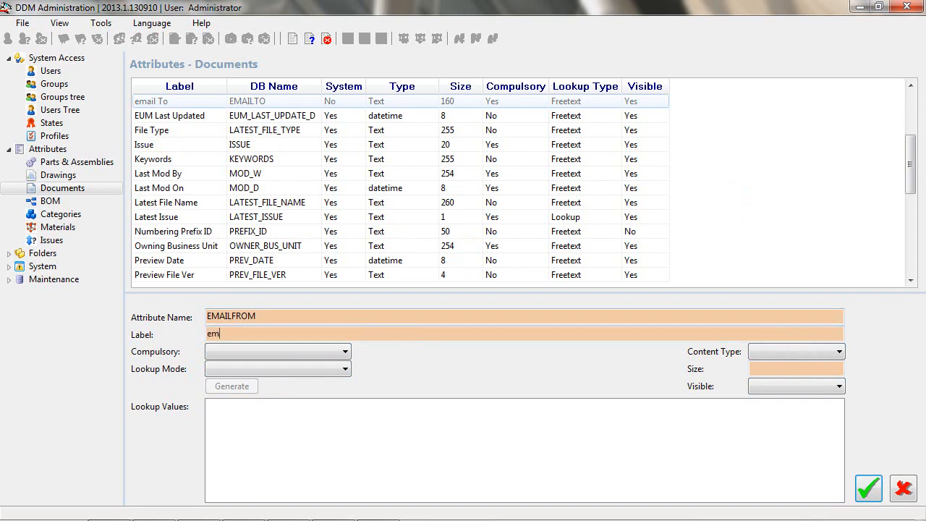
{"action": "type", "text": "ail From"}
- Make the EMAILFROM attribute compulsory, Freetext, content type Text, size 160 and visible, and save it
{"action": "left_click", "coordinate": [297, 357]}
{"action": "left_click", "coordinate": [293, 367]}
{"action": "left_click", "coordinate": [291, 373]}
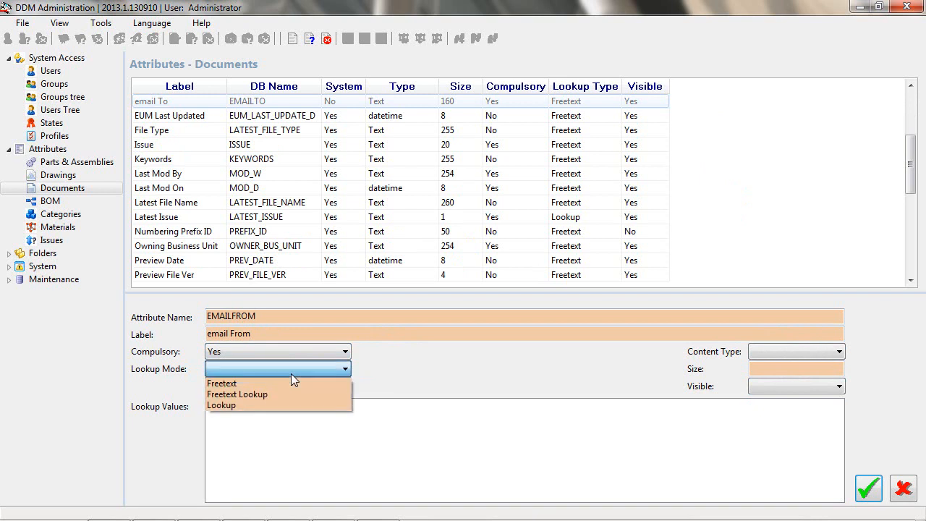
{"action": "left_click", "coordinate": [285, 379]}
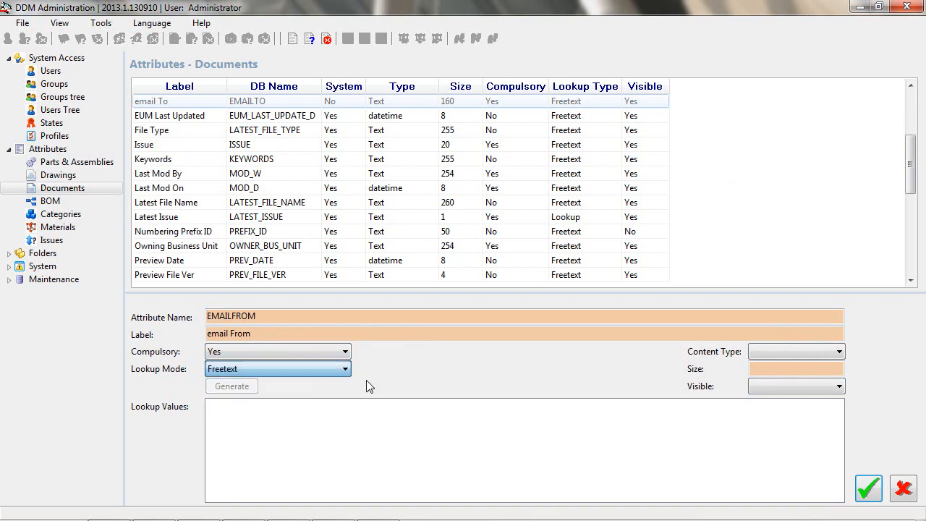
{"action": "left_click", "coordinate": [774, 353]}
{"action": "left_click", "coordinate": [778, 361]}
{"action": "left_click", "coordinate": [779, 371]}
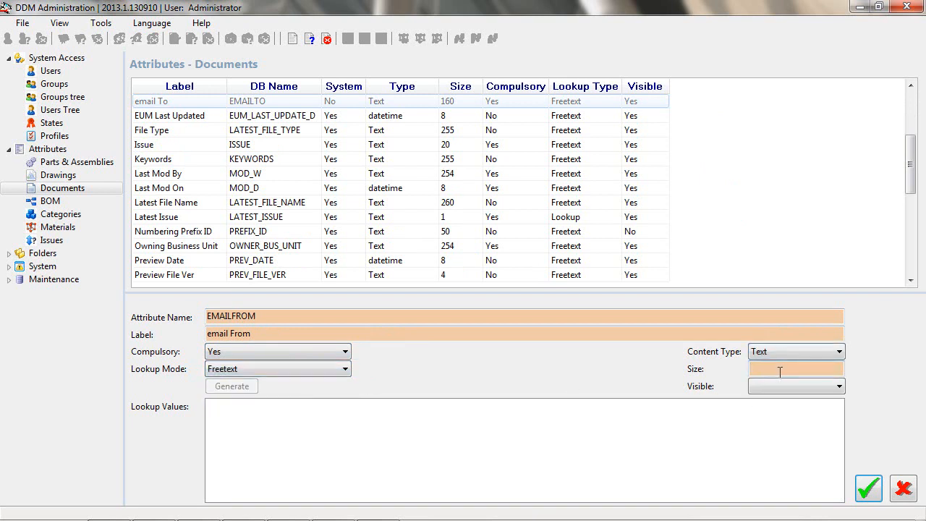
{"action": "left_click", "coordinate": [772, 382]}
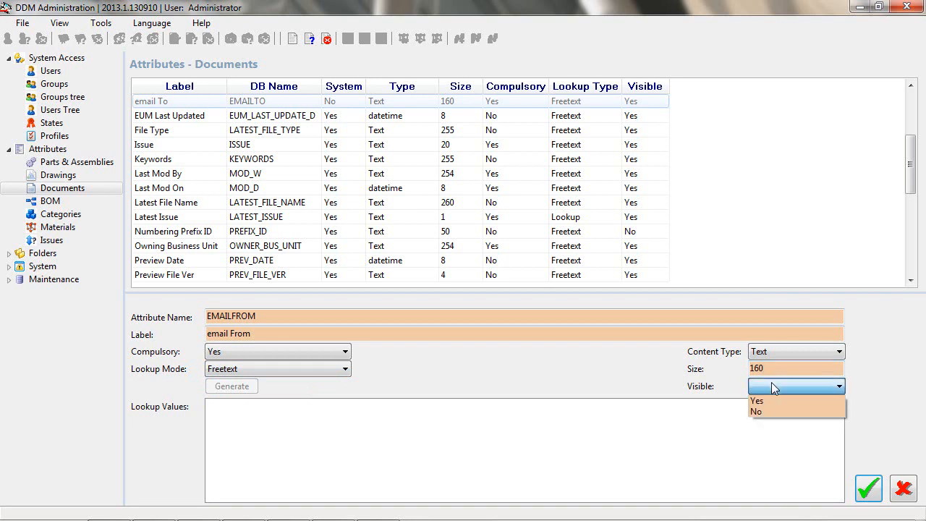
{"action": "left_click", "coordinate": [771, 398]}
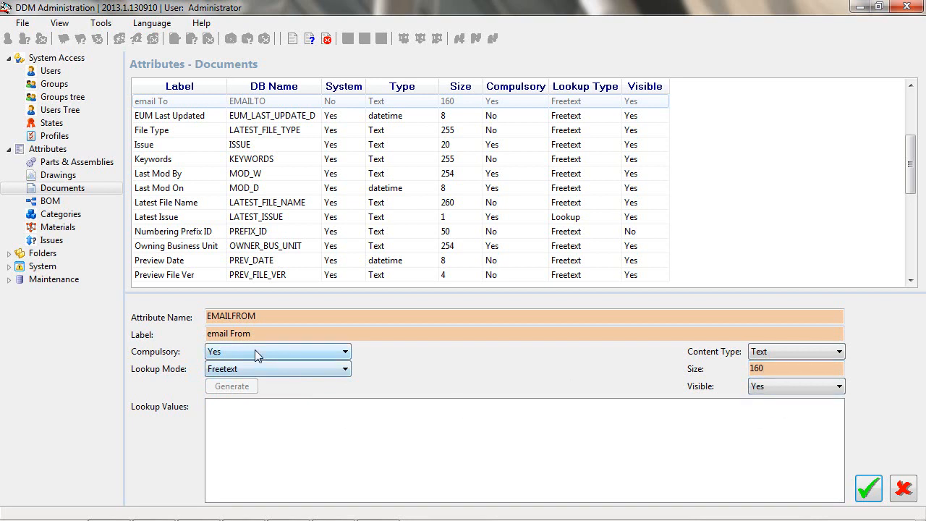
{"action": "left_click", "coordinate": [868, 489]}
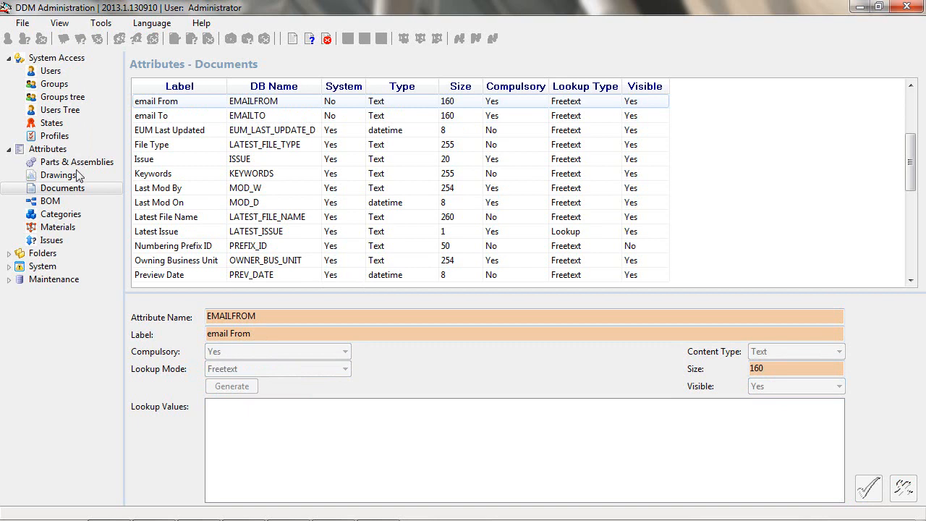
- Add a new category named "email" under the Documents category
{"action": "left_click", "coordinate": [61, 214]}
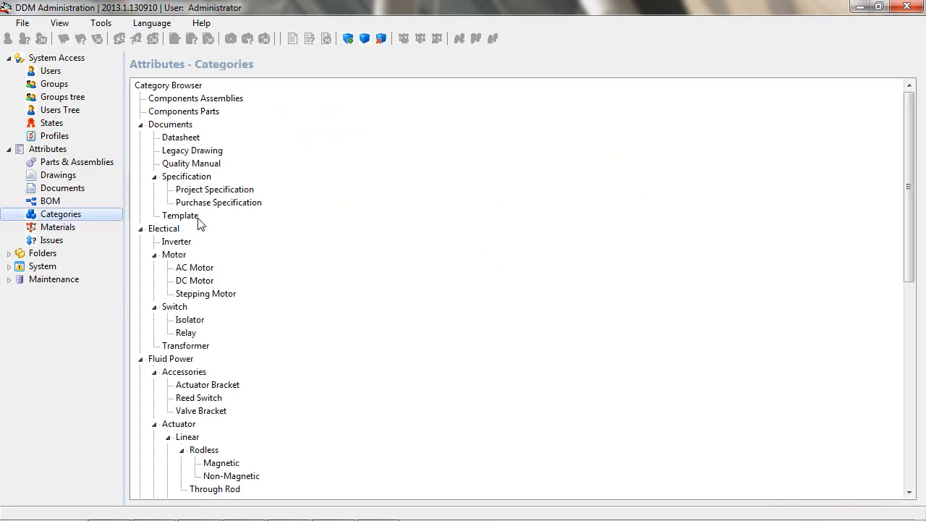
{"action": "left_click", "coordinate": [182, 126]}
{"action": "right_click", "coordinate": [181, 124]}
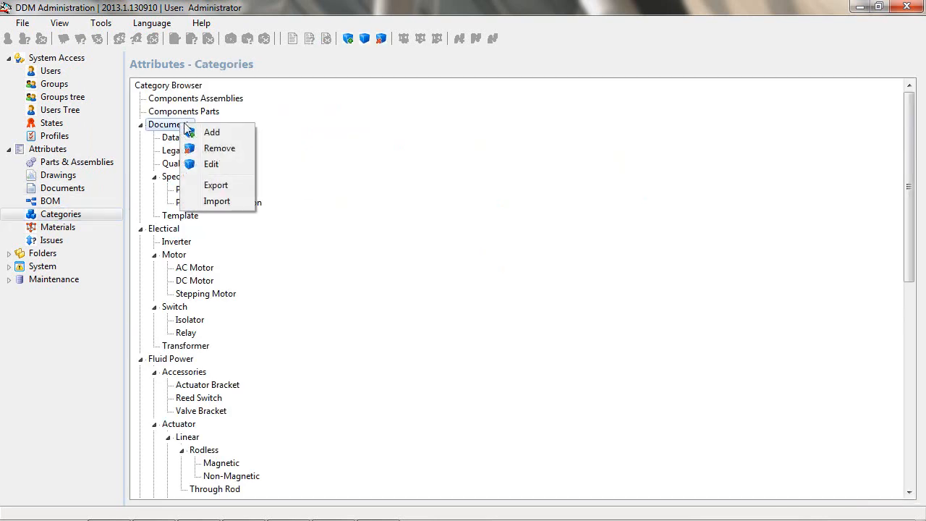
{"action": "left_click", "coordinate": [222, 131]}
{"action": "type", "text": "email"}
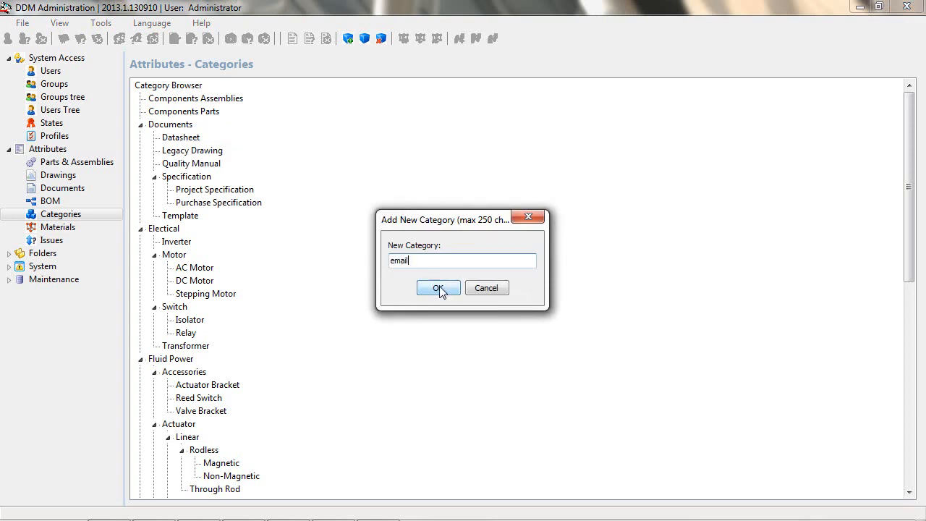
{"action": "left_click", "coordinate": [439, 289]}
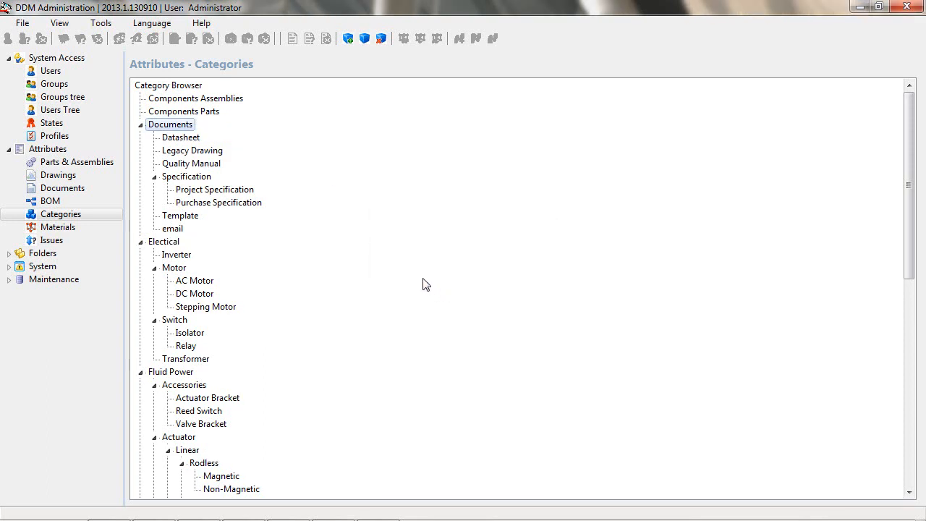
- Add EMAILFROM and EMAILTO to the free search attributes of the Documents item type
{"action": "left_click", "coordinate": [9, 254]}
{"action": "left_click", "coordinate": [9, 253]}
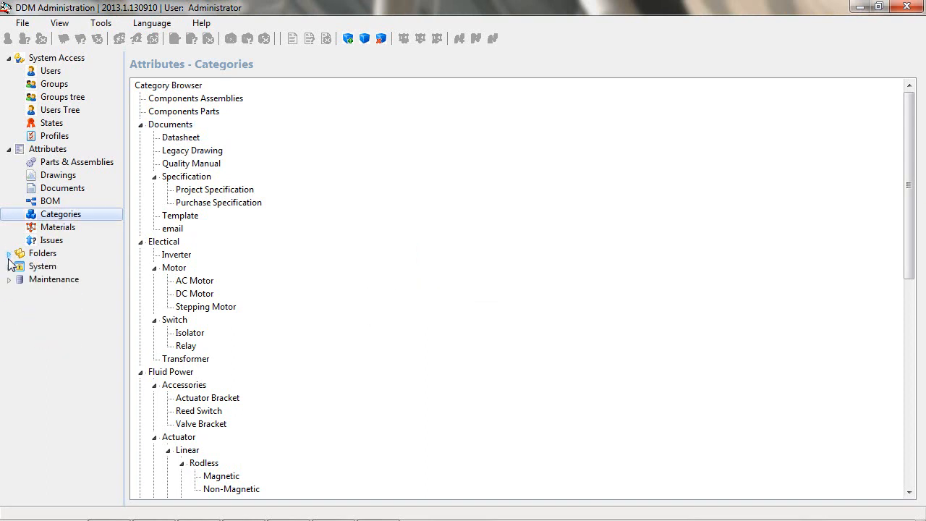
{"action": "left_click", "coordinate": [9, 267]}
{"action": "left_click", "coordinate": [74, 383]}
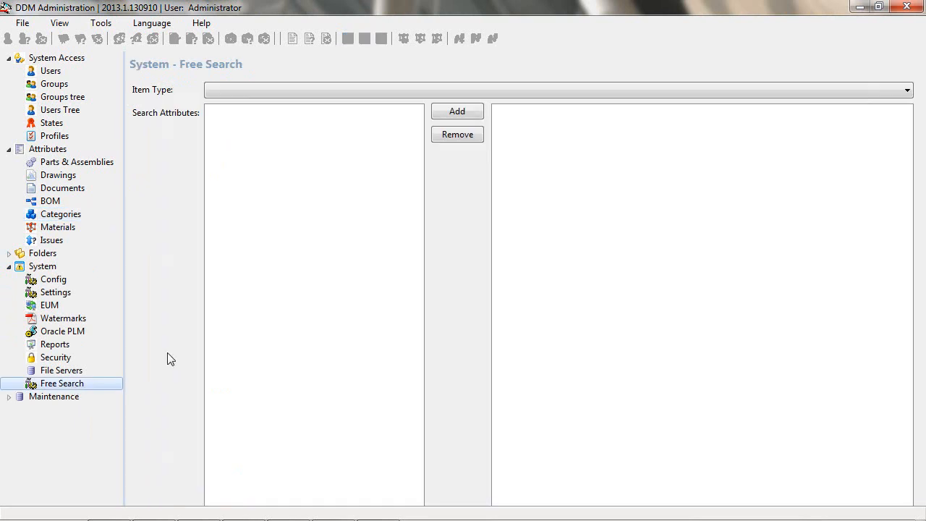
{"action": "left_click", "coordinate": [351, 90]}
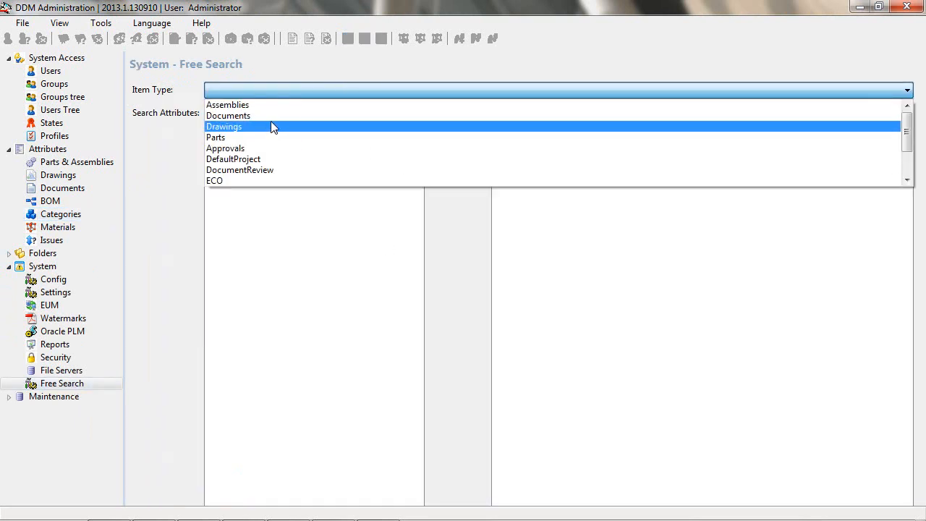
{"action": "left_click", "coordinate": [271, 123]}
{"action": "double_click", "coordinate": [533, 167]}
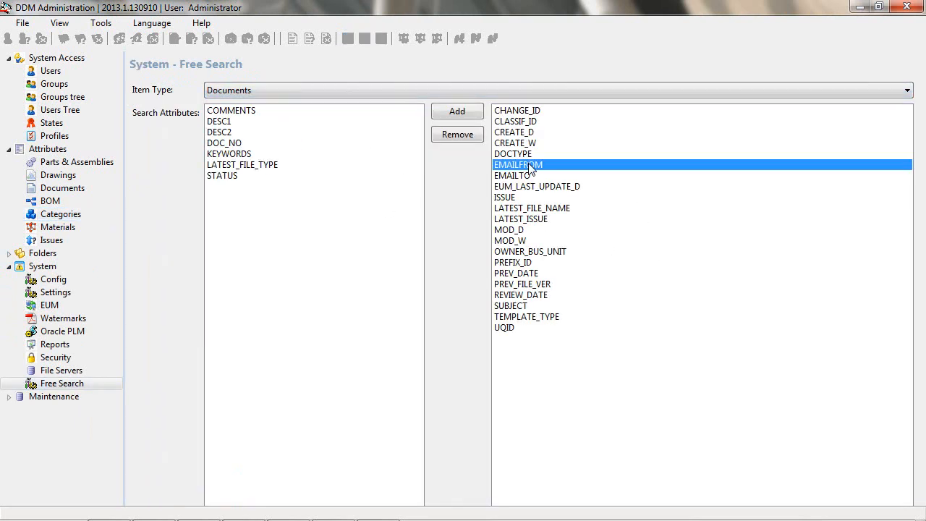
{"action": "double_click", "coordinate": [533, 166]}
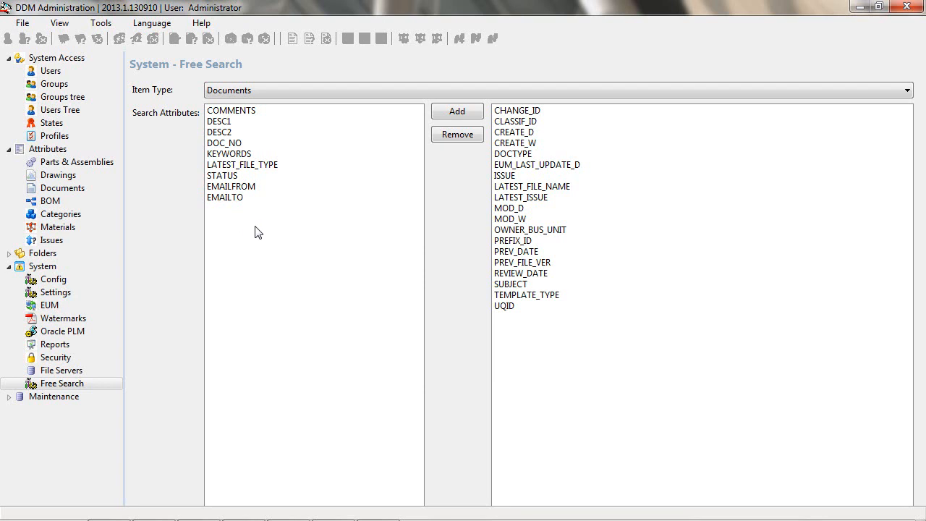
- Start an automatic numbering type named EMail with prefix EML- and last number 000000, available to Documents
{"action": "left_click", "coordinate": [55, 282]}
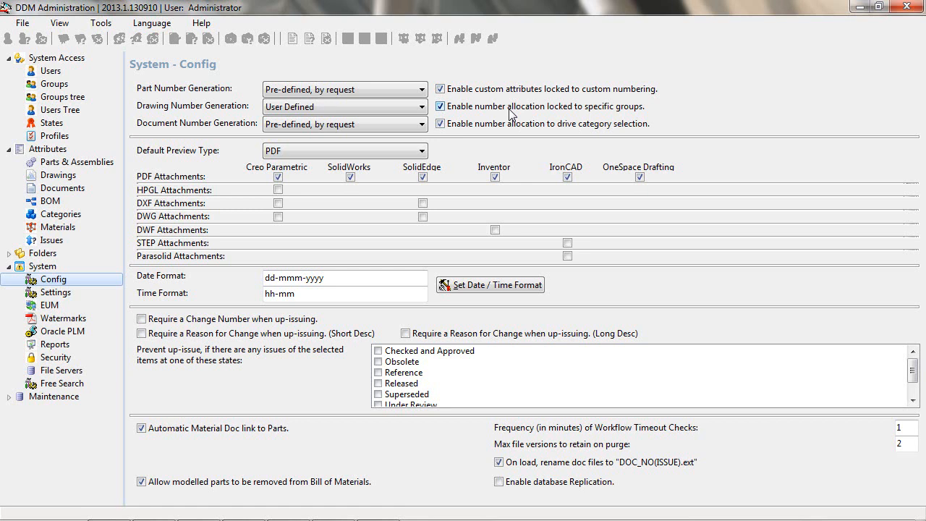
{"action": "left_click", "coordinate": [107, 25]}
{"action": "left_click", "coordinate": [128, 40]}
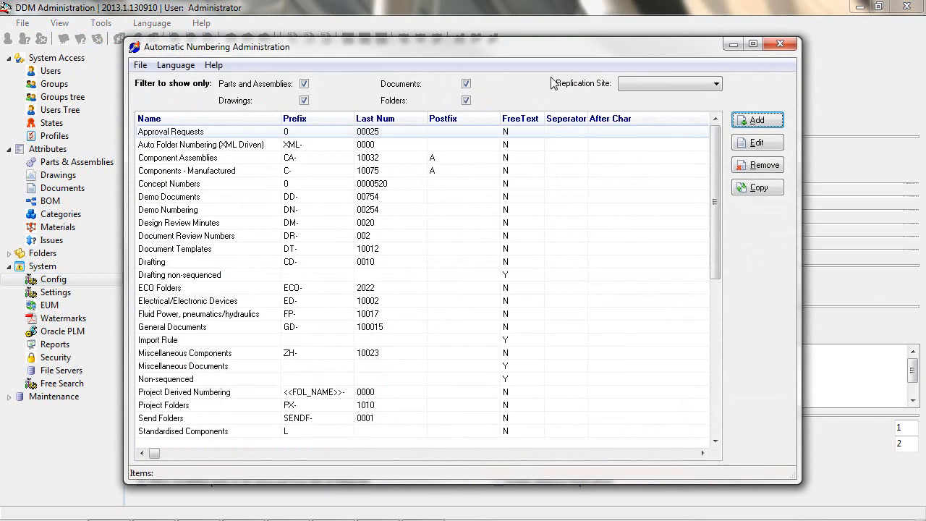
{"action": "left_click", "coordinate": [757, 120]}
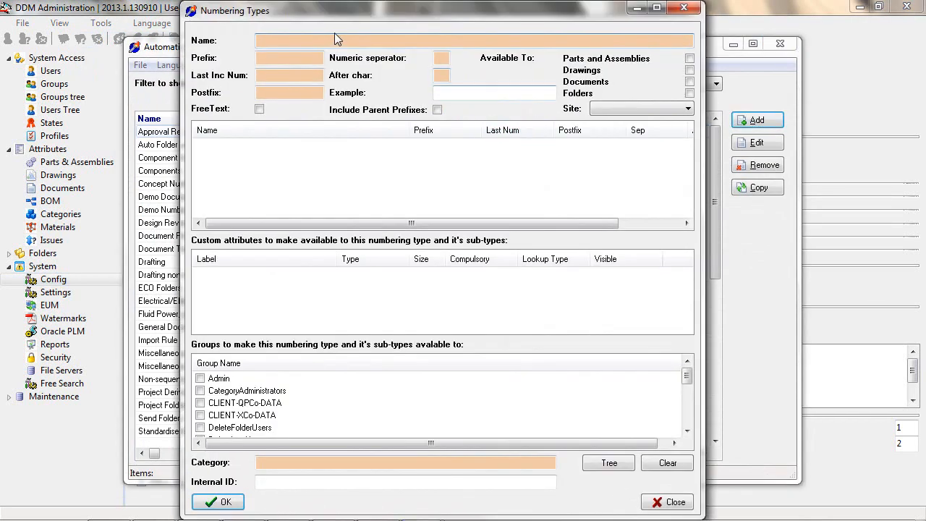
{"action": "type", "text": "EMail"}
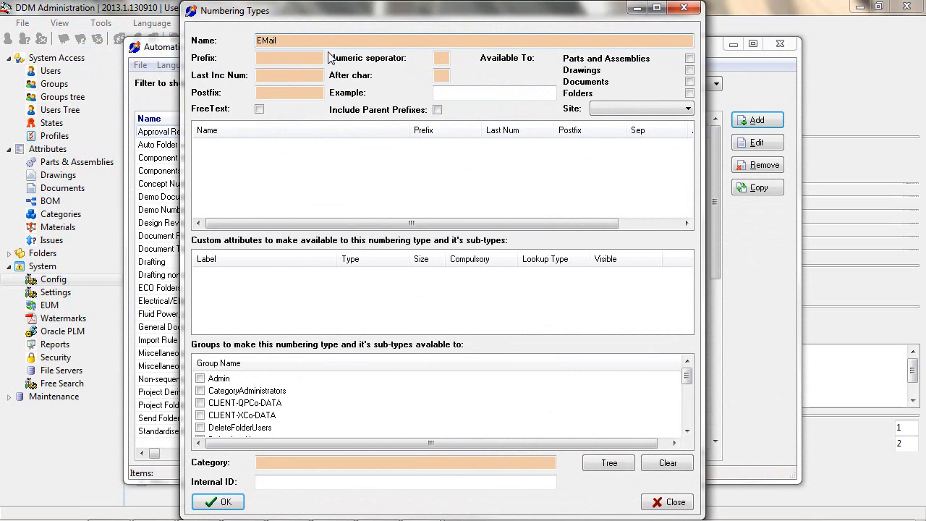
{"action": "left_click", "coordinate": [286, 57]}
{"action": "type", "text": "EML-"}
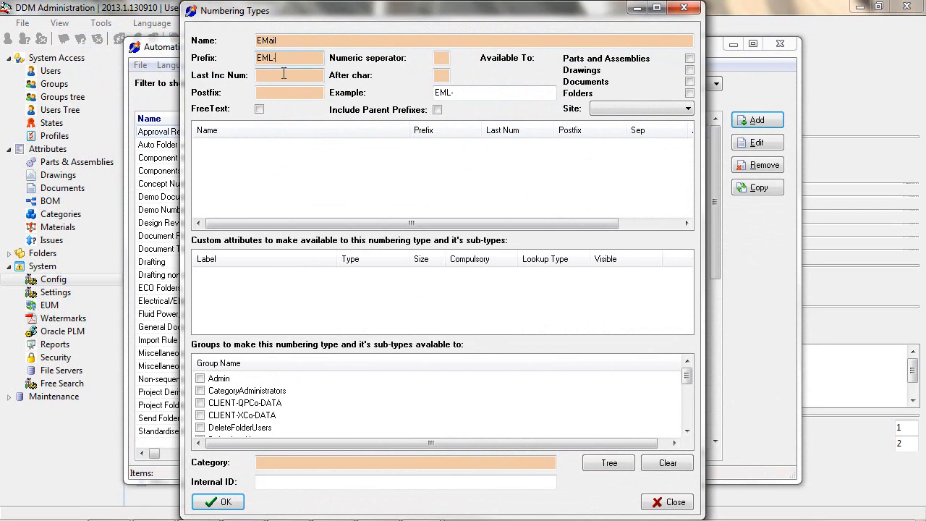
{"action": "left_click", "coordinate": [286, 73]}
{"action": "type", "text": "000000"}
{"action": "left_click", "coordinate": [690, 81]}
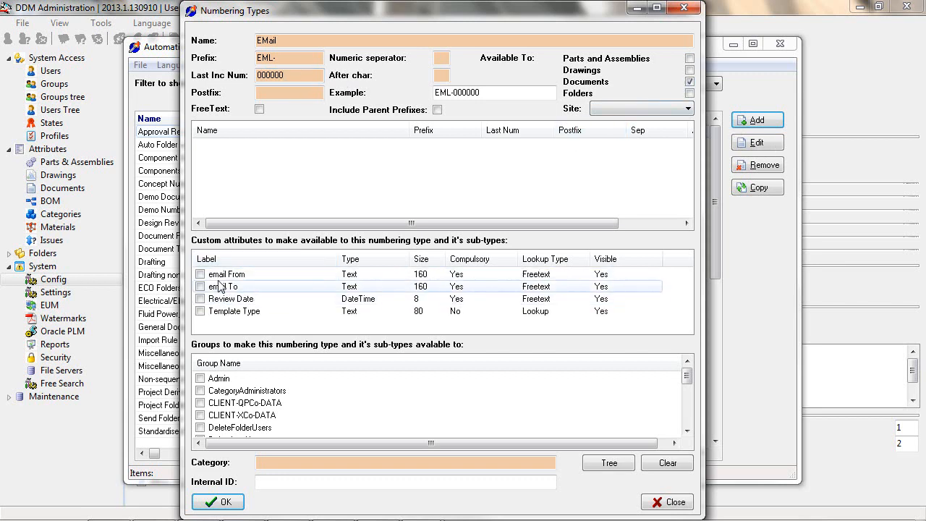
- Assign the email From and email To attributes and the email category to the EMail numbering type
{"action": "left_click", "coordinate": [199, 275]}
{"action": "left_click", "coordinate": [200, 287]}
{"action": "left_click", "coordinate": [609, 462]}
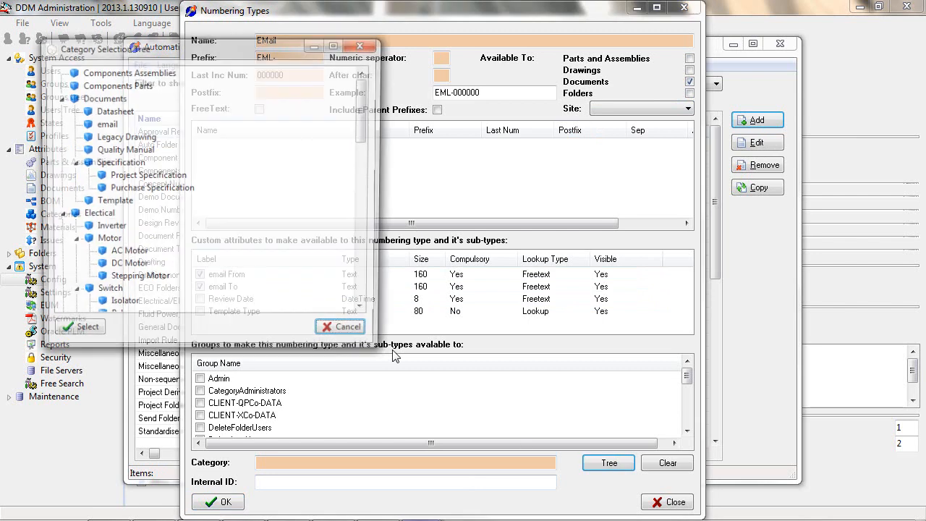
{"action": "left_click", "coordinate": [105, 124]}
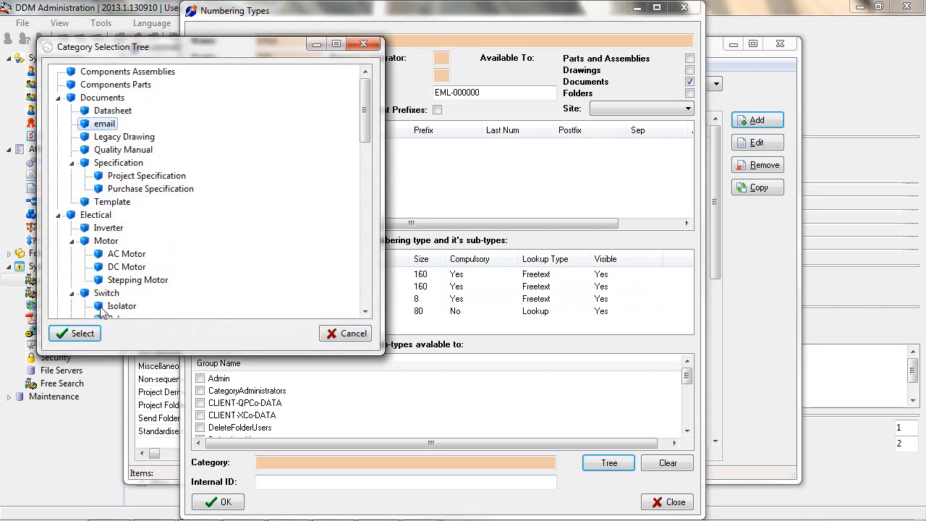
{"action": "left_click", "coordinate": [83, 334]}
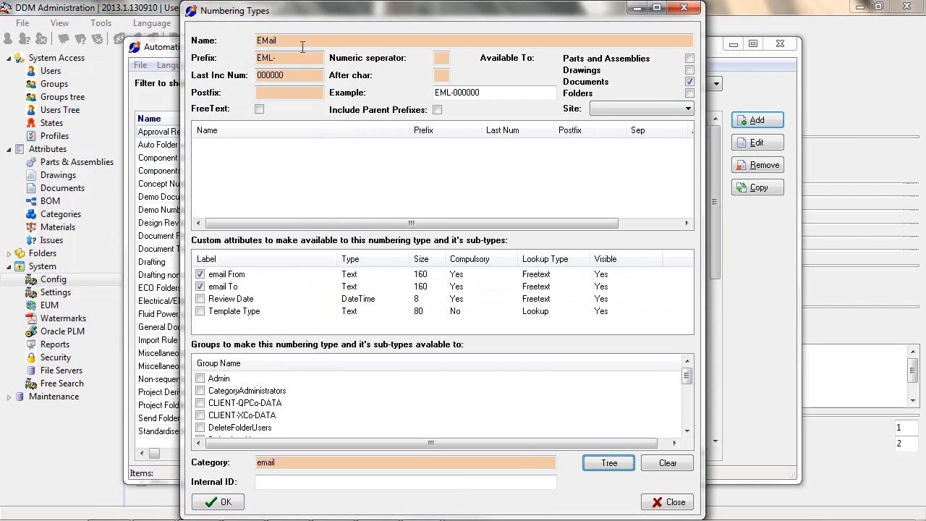
- Make the EMail numbering type available to the Users group, save it and close the numbering administration
{"action": "left_click_drag", "start_coordinate": [687, 377], "coordinate": [688, 415]}
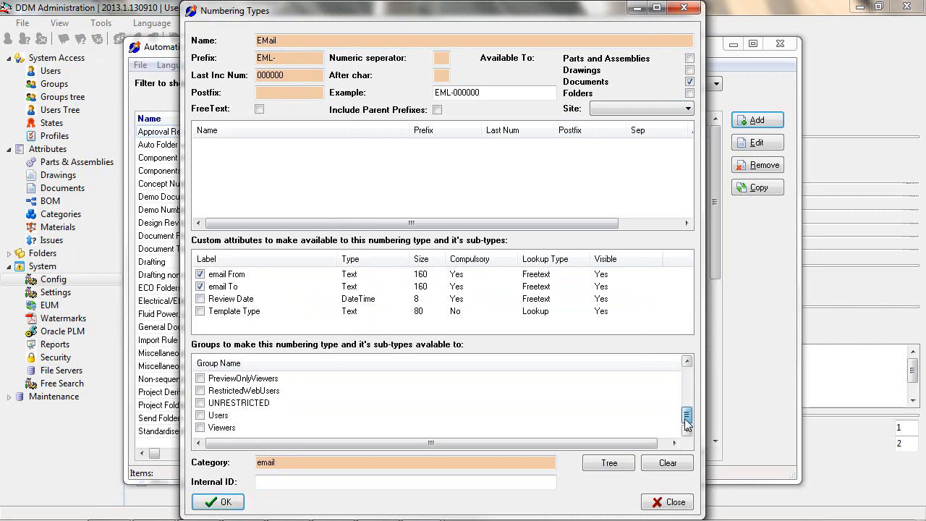
{"action": "left_click", "coordinate": [201, 415]}
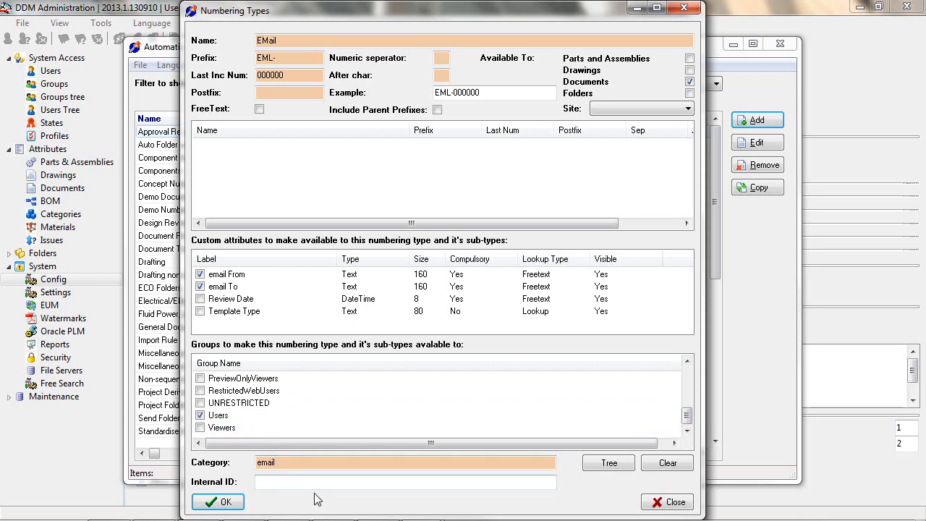
{"action": "left_click", "coordinate": [224, 503]}
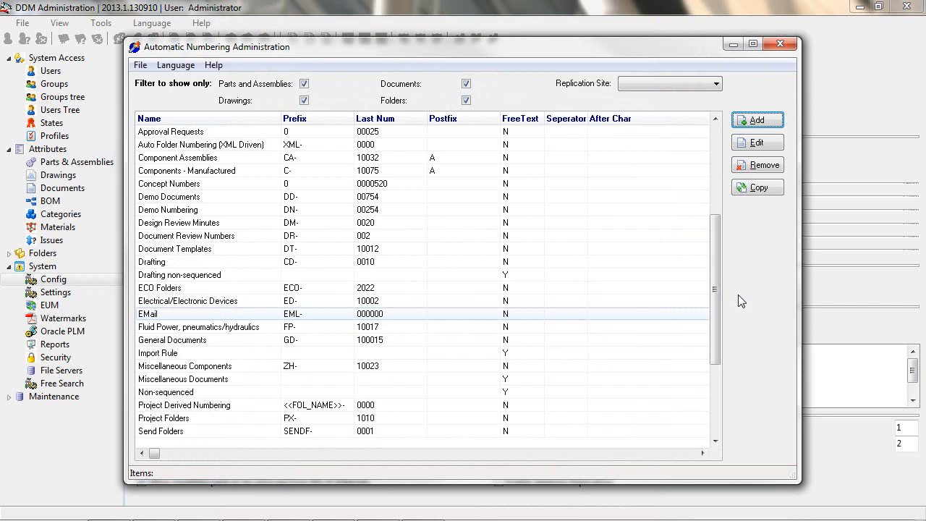
{"action": "left_click", "coordinate": [780, 44]}
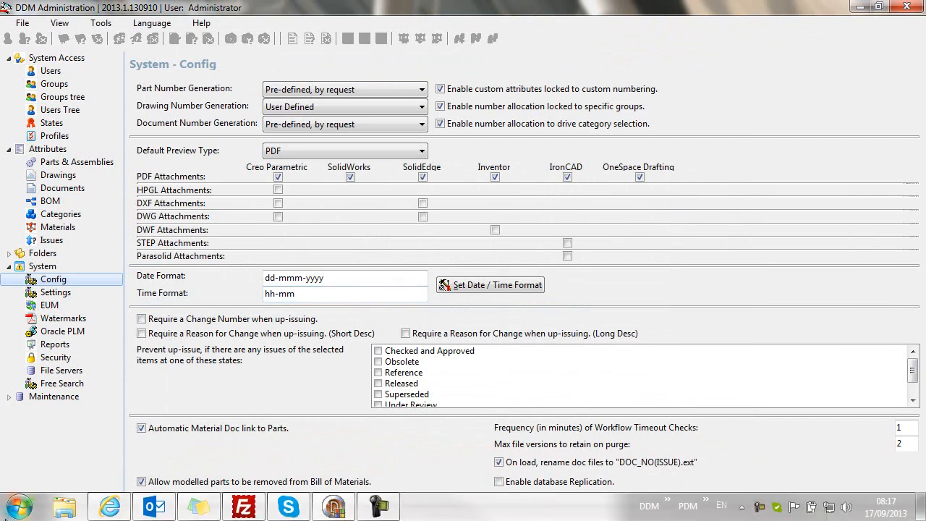
- Start DDM Office, log in with the user's account name and enlarge the Search Type area to show all search folders
{"action": "left_click", "coordinate": [19, 510]}
{"action": "left_click", "coordinate": [50, 39]}
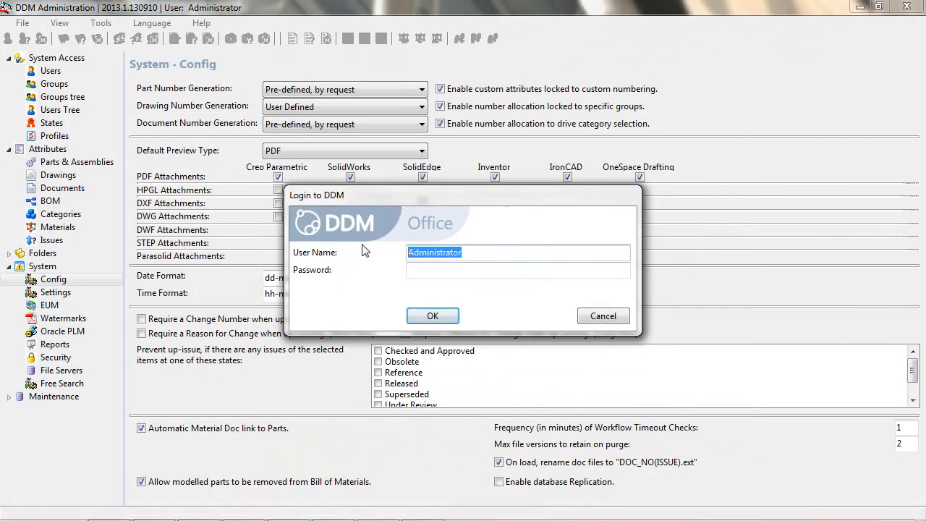
{"action": "type", "text": "markb"}
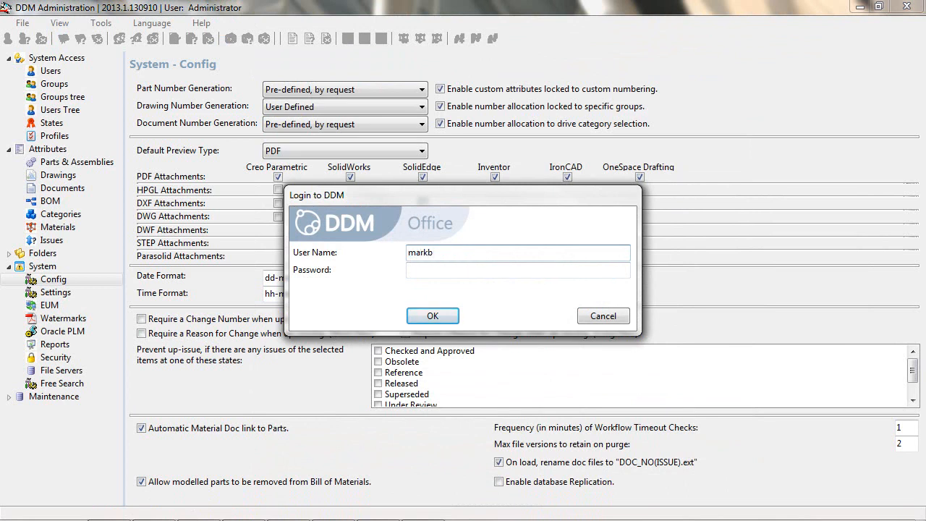
{"action": "key", "text": "Return"}
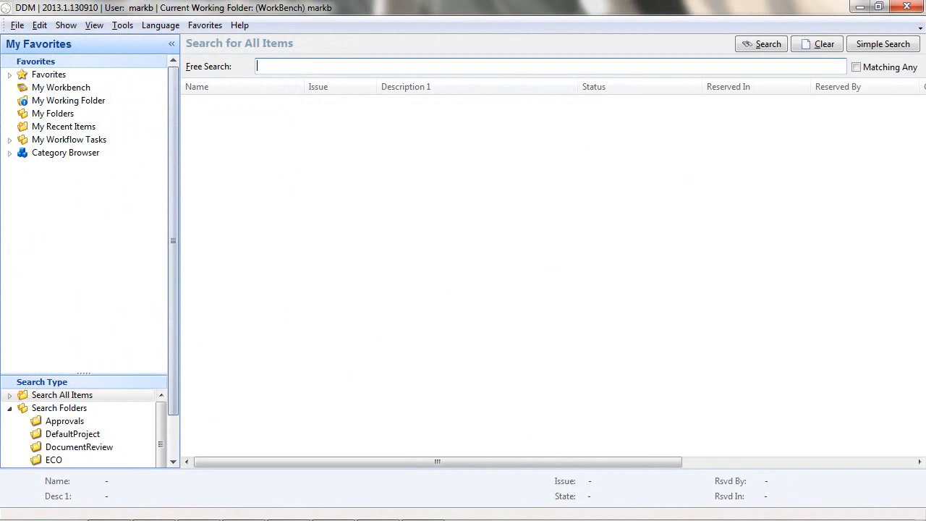
{"action": "left_click_drag", "start_coordinate": [87, 373], "coordinate": [89, 256]}
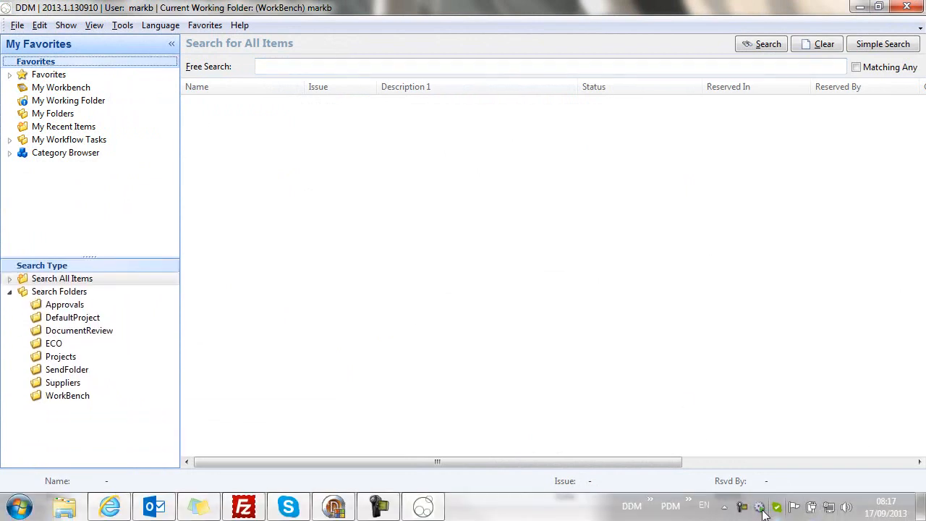
- Display the DDM drop target and drop the RE email Timeout notification message from Outlook onto it
{"action": "right_click", "coordinate": [760, 510]}
{"action": "mouse_move", "coordinate": [734, 465]}
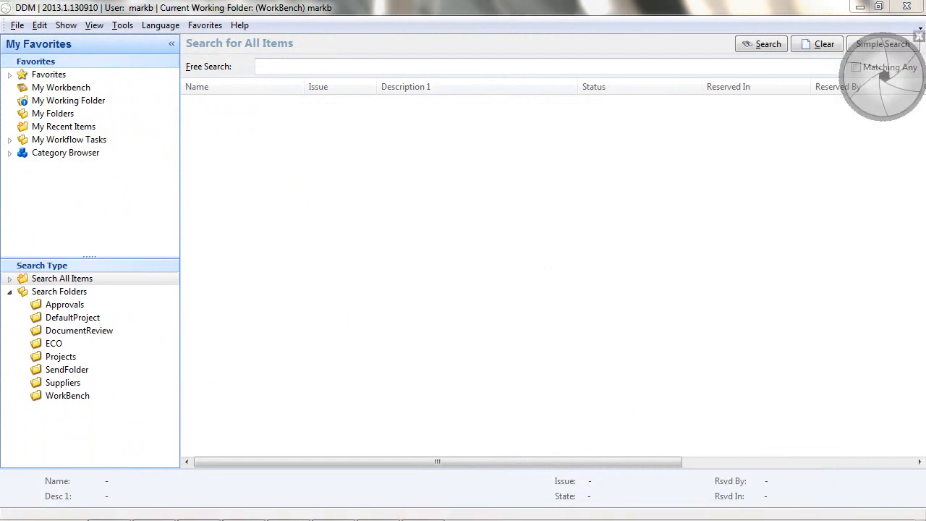
{"action": "left_click_drag", "start_coordinate": [925, 194], "coordinate": [925, 170]}
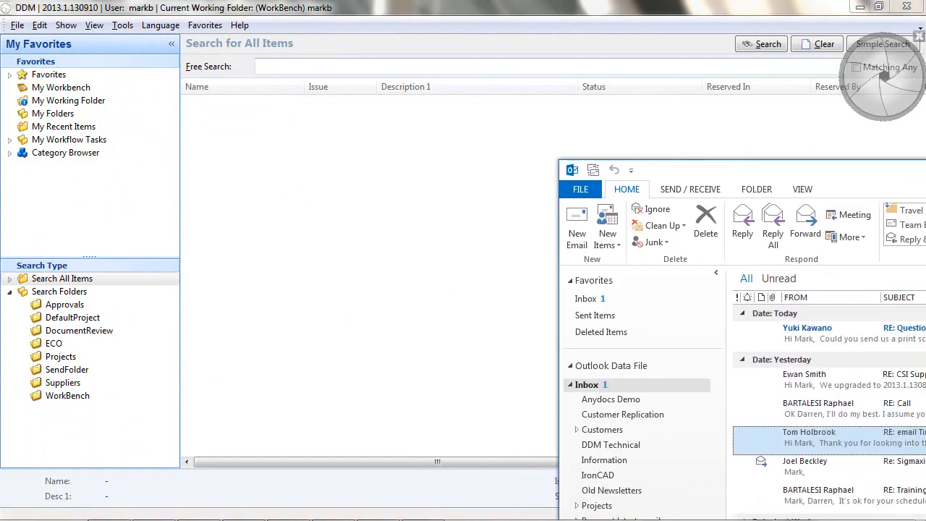
{"action": "left_click_drag", "start_coordinate": [814, 443], "coordinate": [874, 96]}
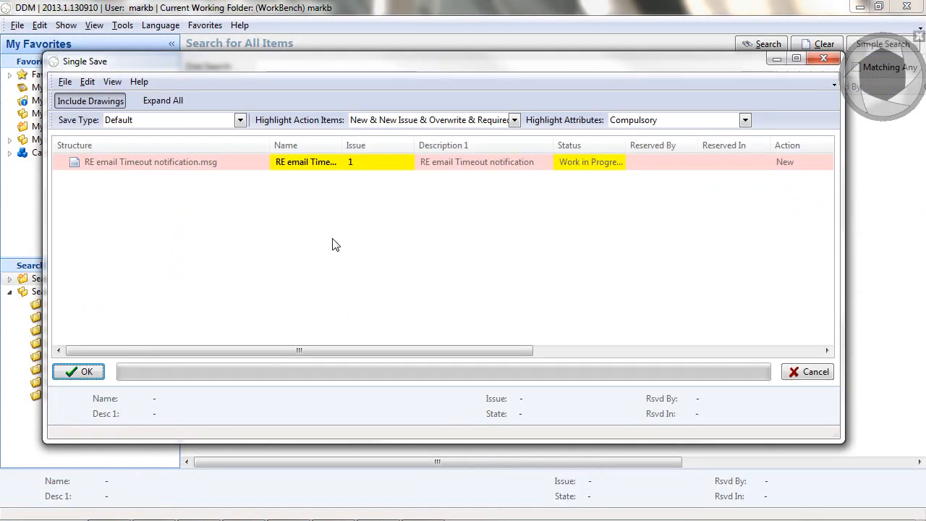
- In the email's properties, generate a number of type EMail and set the status to Reference
{"action": "right_click", "coordinate": [178, 164]}
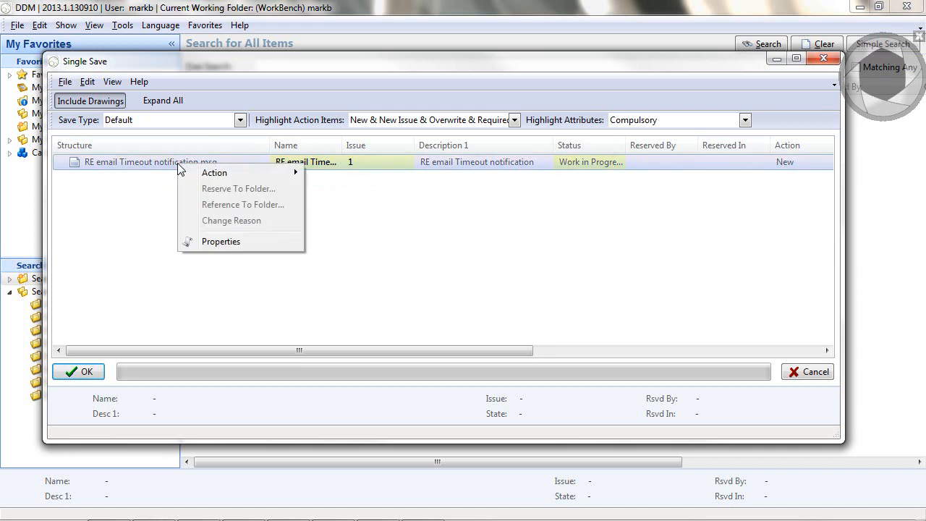
{"action": "left_click", "coordinate": [220, 241]}
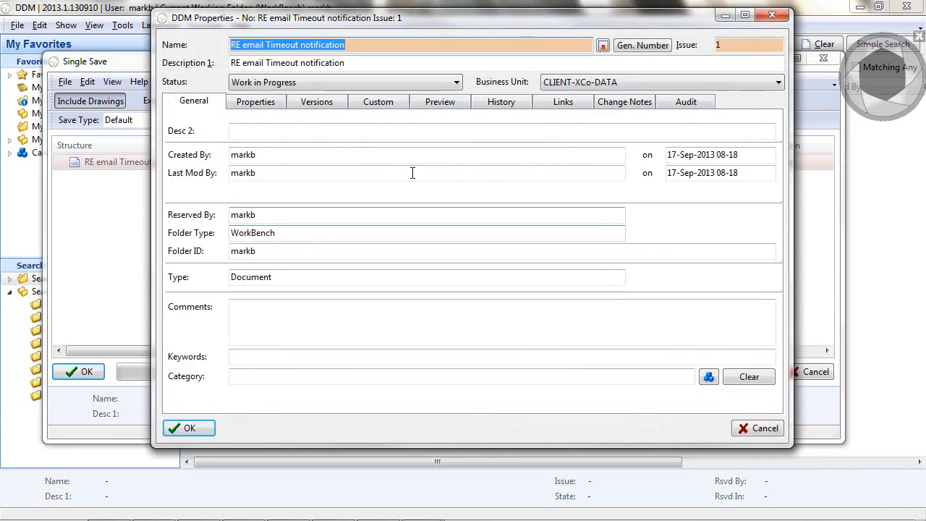
{"action": "left_click", "coordinate": [640, 49]}
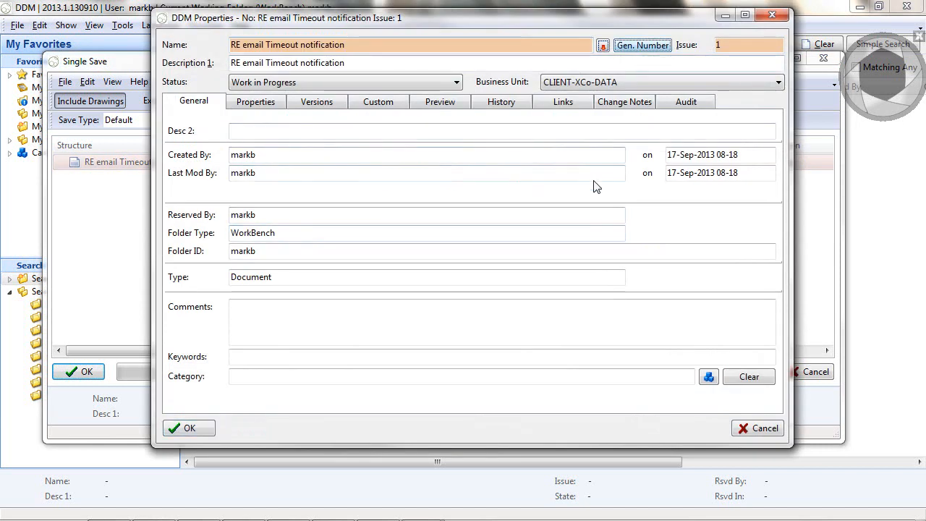
{"action": "left_click", "coordinate": [515, 181]}
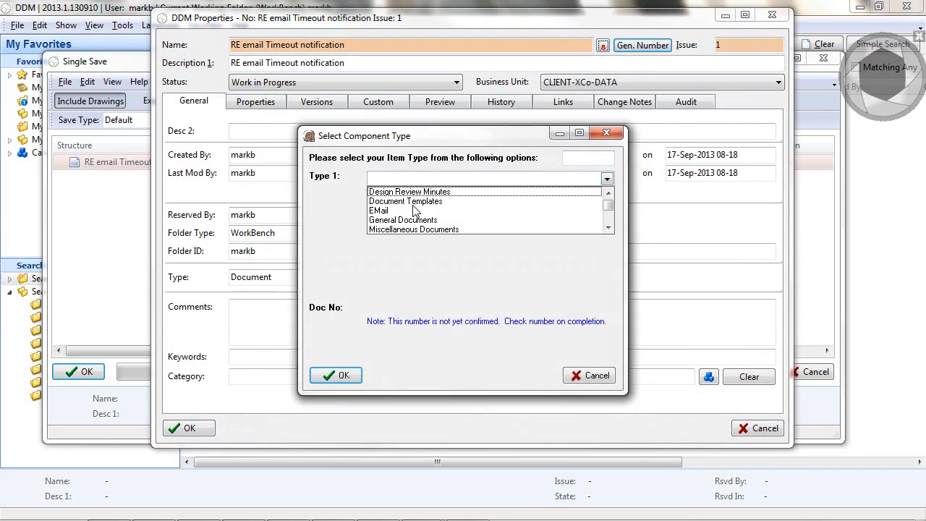
{"action": "left_click", "coordinate": [380, 210]}
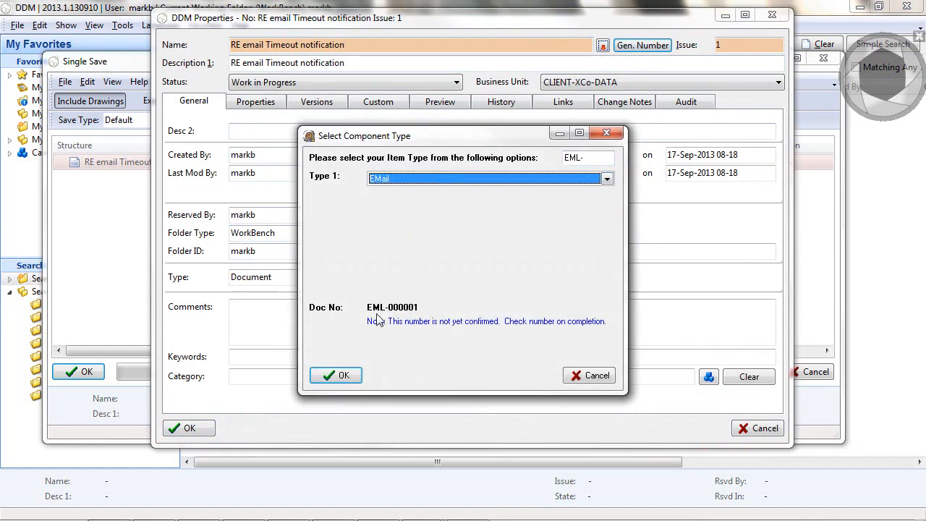
{"action": "left_click", "coordinate": [335, 375]}
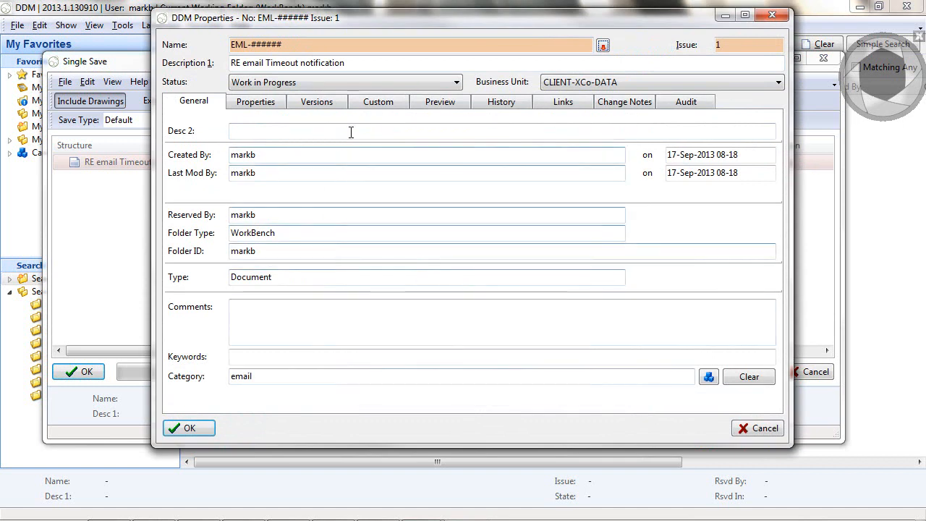
{"action": "left_click", "coordinate": [319, 83]}
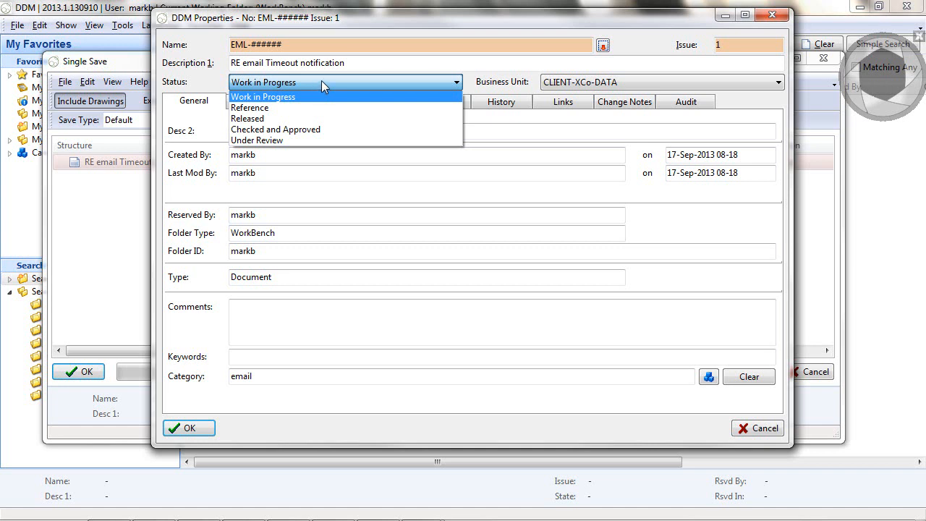
{"action": "left_click", "coordinate": [256, 108]}
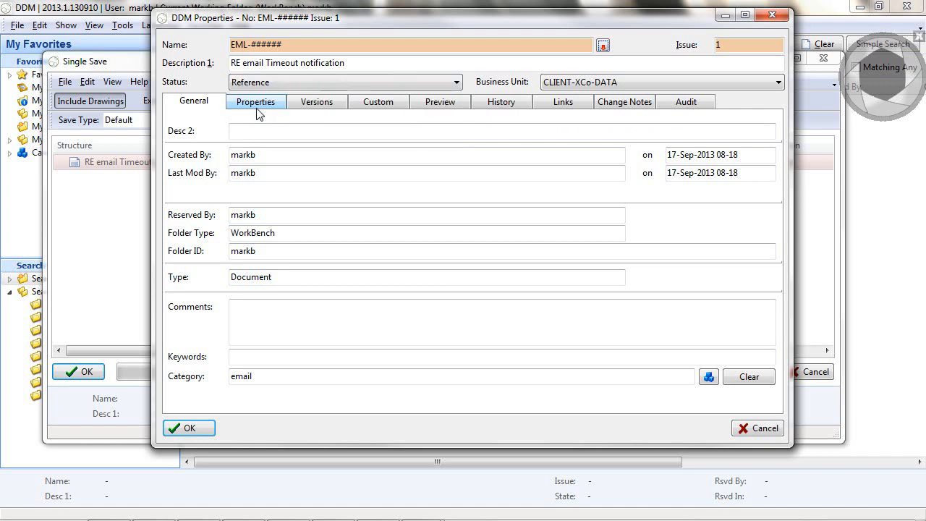
- Fill in the custom attributes email From with the sender's full name and email To with the recipient's full name
{"action": "left_click", "coordinate": [382, 107]}
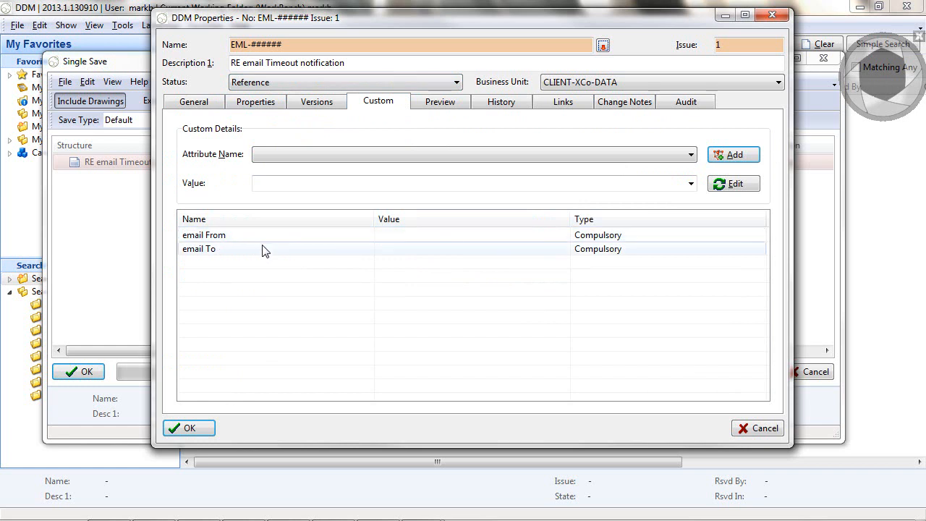
{"action": "left_click", "coordinate": [293, 240]}
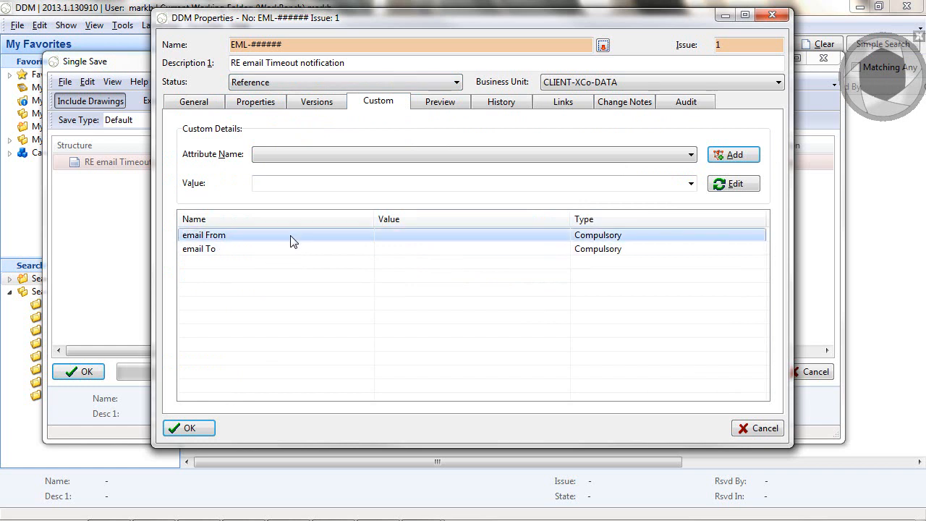
{"action": "double_click", "coordinate": [291, 236]}
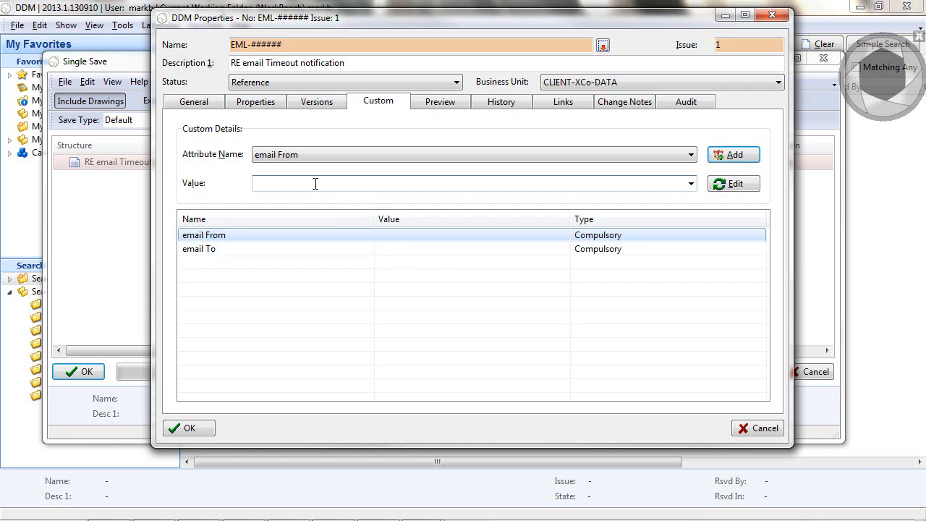
{"action": "left_click", "coordinate": [739, 159]}
{"action": "left_click", "coordinate": [286, 156]}
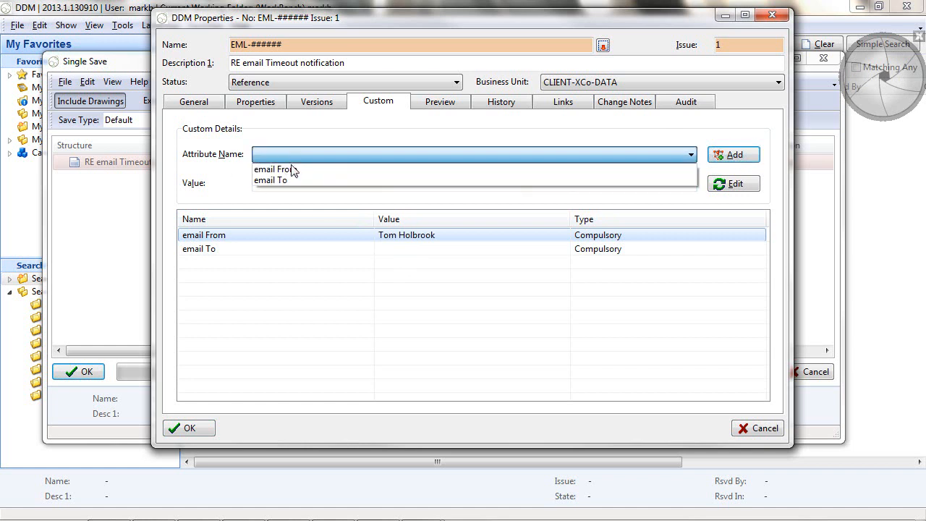
{"action": "left_click", "coordinate": [290, 180]}
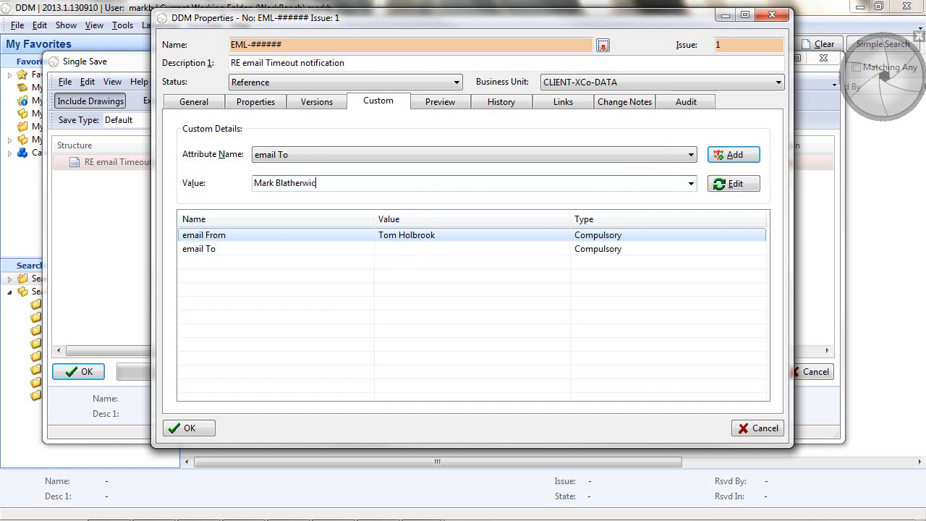
{"action": "left_click", "coordinate": [736, 159]}
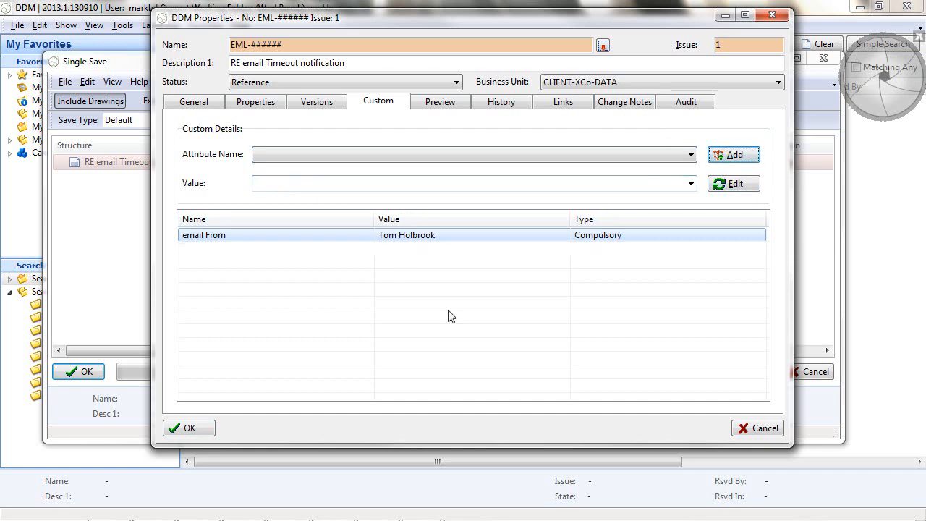
- Accept the properties, save the email into DDM and move the Outlook window out of the way
{"action": "left_click", "coordinate": [196, 428]}
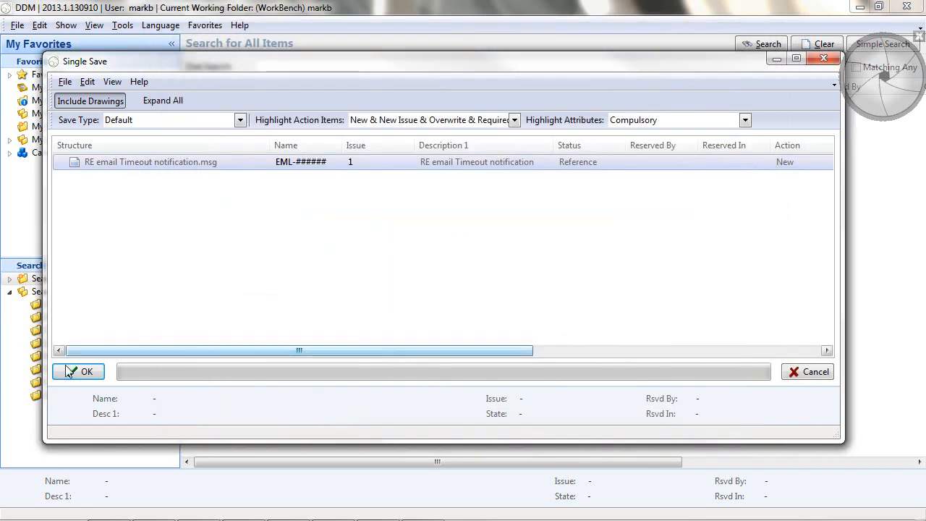
{"action": "left_click", "coordinate": [78, 371]}
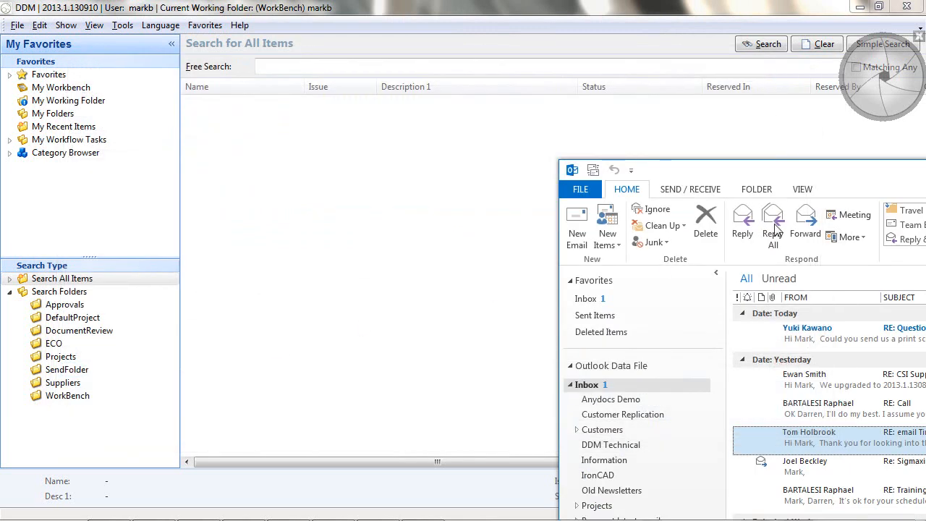
{"action": "left_click_drag", "start_coordinate": [784, 175], "coordinate": [925, 144]}
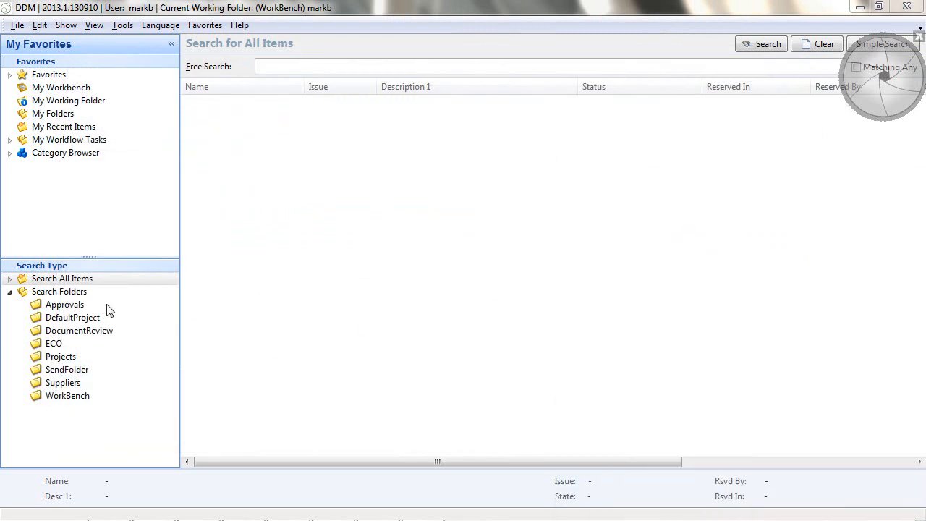
- Look up the saved email through its Documents category and by a free search for the sender's surname
{"action": "left_click", "coordinate": [9, 153]}
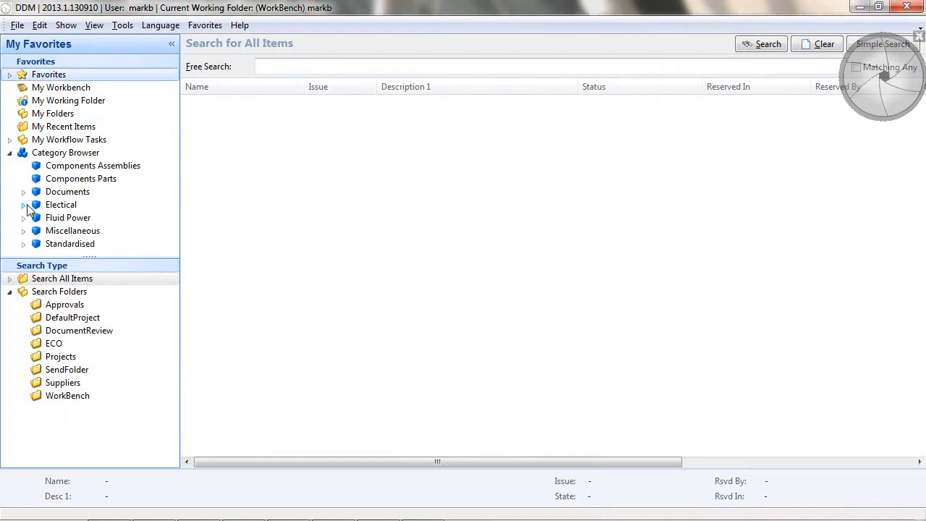
{"action": "left_click", "coordinate": [23, 192]}
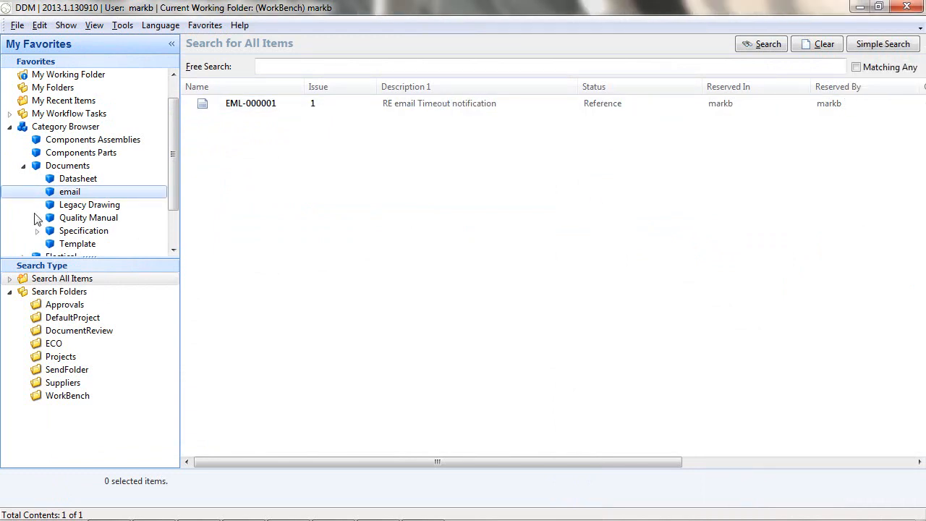
{"action": "left_click", "coordinate": [818, 44]}
{"action": "left_click", "coordinate": [288, 67]}
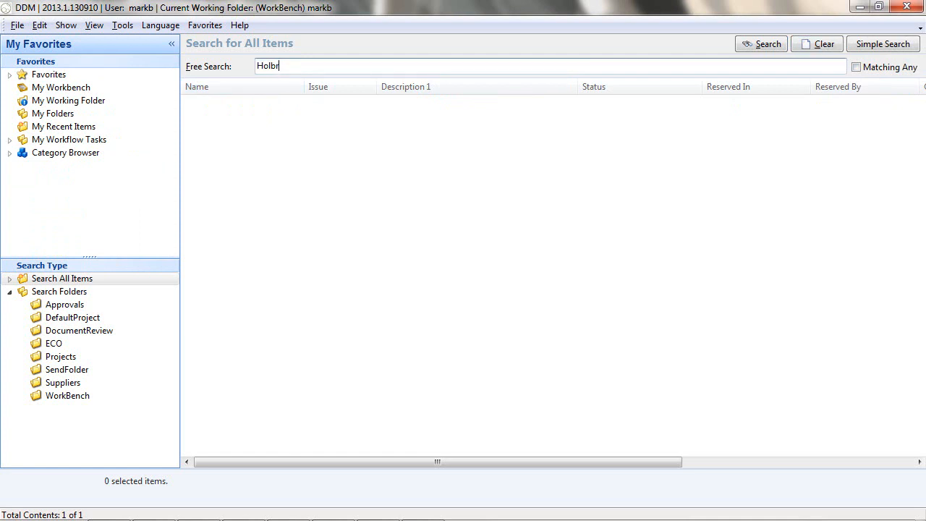
{"action": "left_click", "coordinate": [764, 44]}
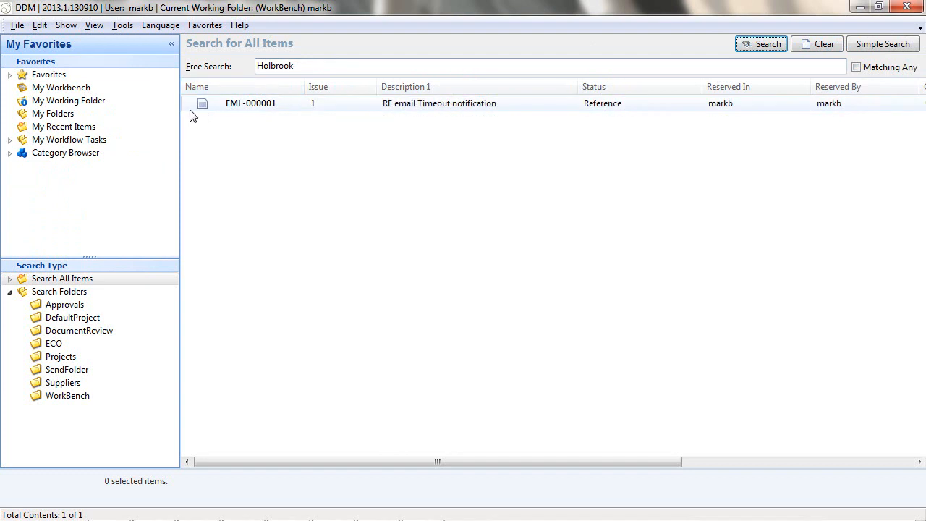
- Narrow the Description 1 and Status columns and add the email From and email To document attributes to the search results
{"action": "left_click_drag", "start_coordinate": [577, 86], "coordinate": [527, 85]}
{"action": "left_click_drag", "start_coordinate": [652, 85], "coordinate": [612, 84]}
{"action": "right_click", "coordinate": [592, 92]}
{"action": "mouse_move", "coordinate": [641, 132]}
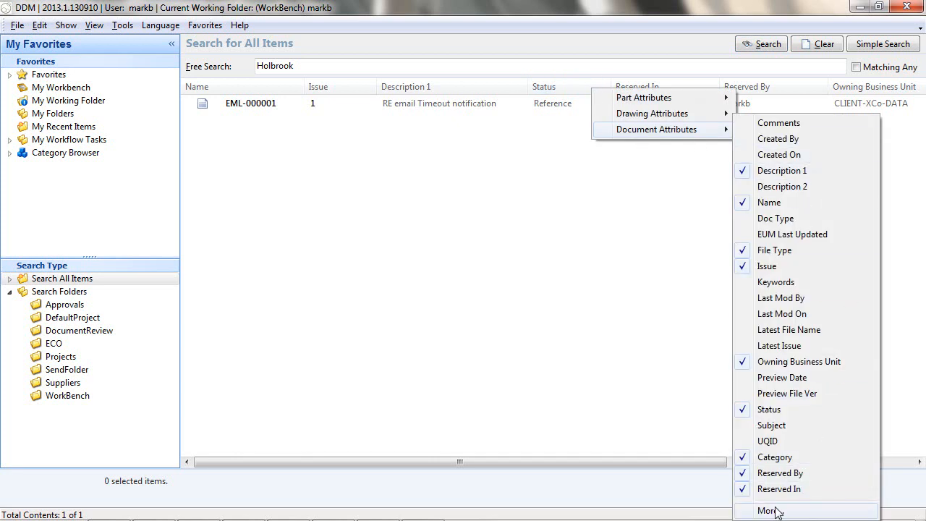
{"action": "left_click", "coordinate": [770, 511]}
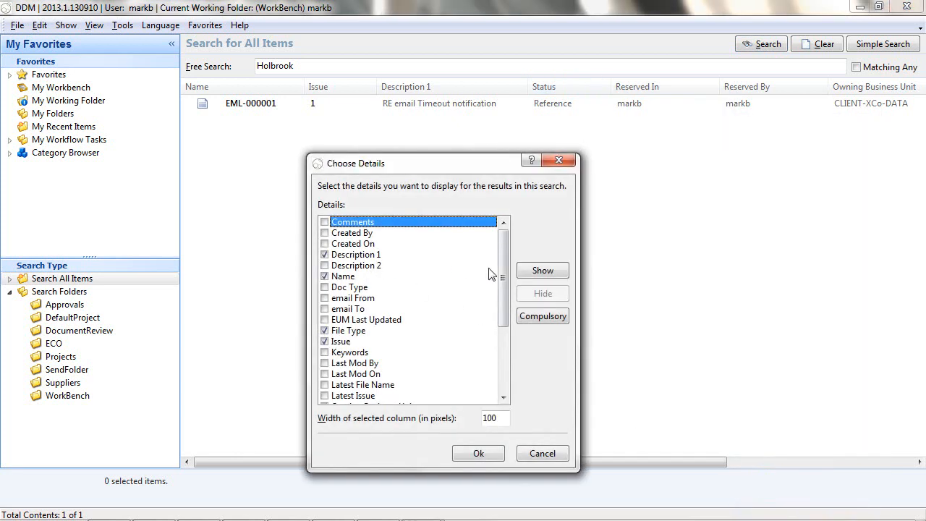
{"action": "left_click", "coordinate": [324, 298]}
{"action": "left_click", "coordinate": [324, 309]}
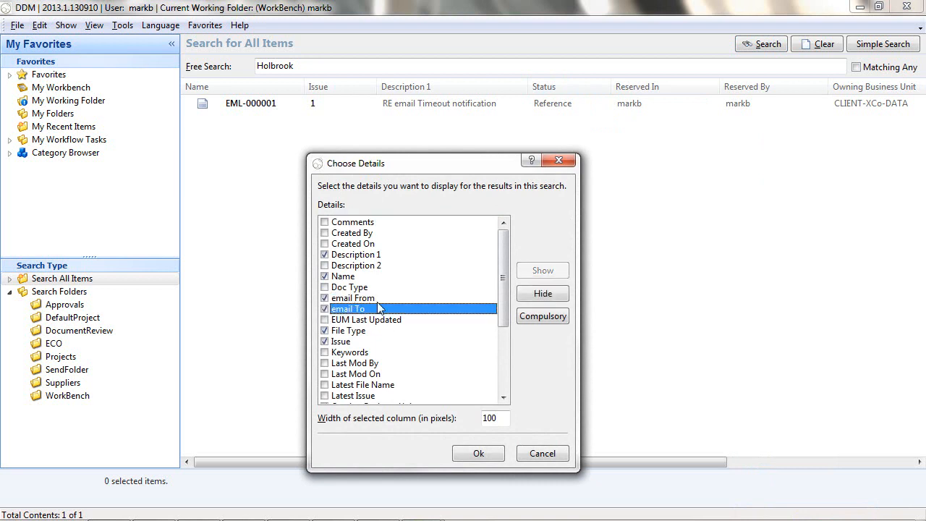
{"action": "left_click", "coordinate": [478, 453]}
{"action": "left_click_drag", "start_coordinate": [633, 461], "coordinate": [911, 463]}
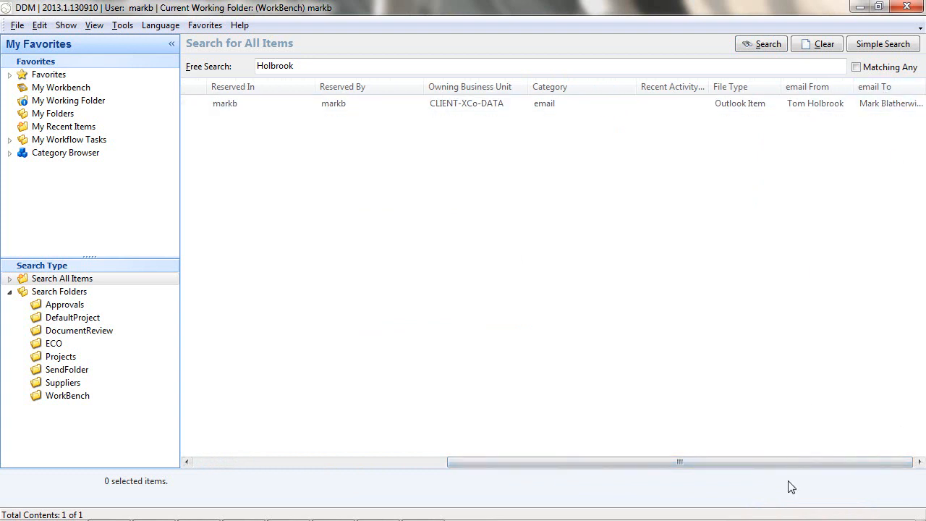
{"action": "left_click_drag", "start_coordinate": [790, 460], "coordinate": [439, 429]}
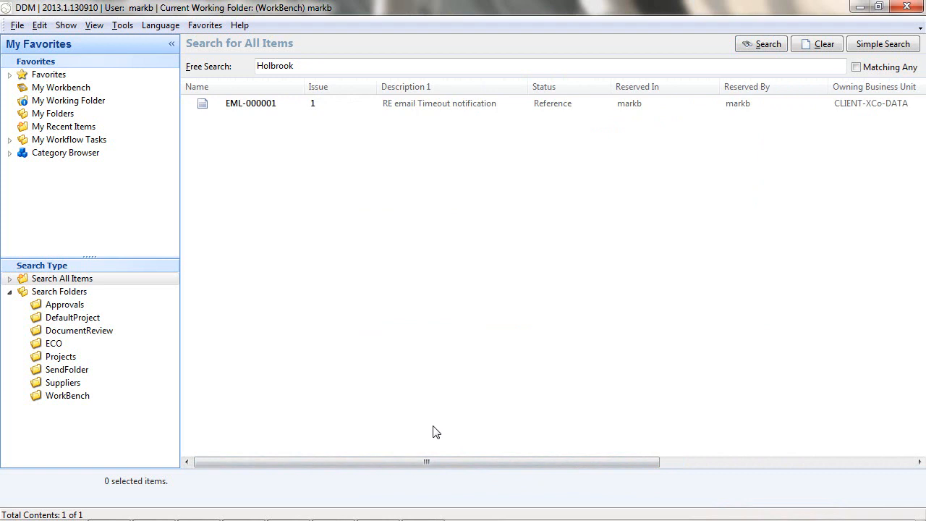